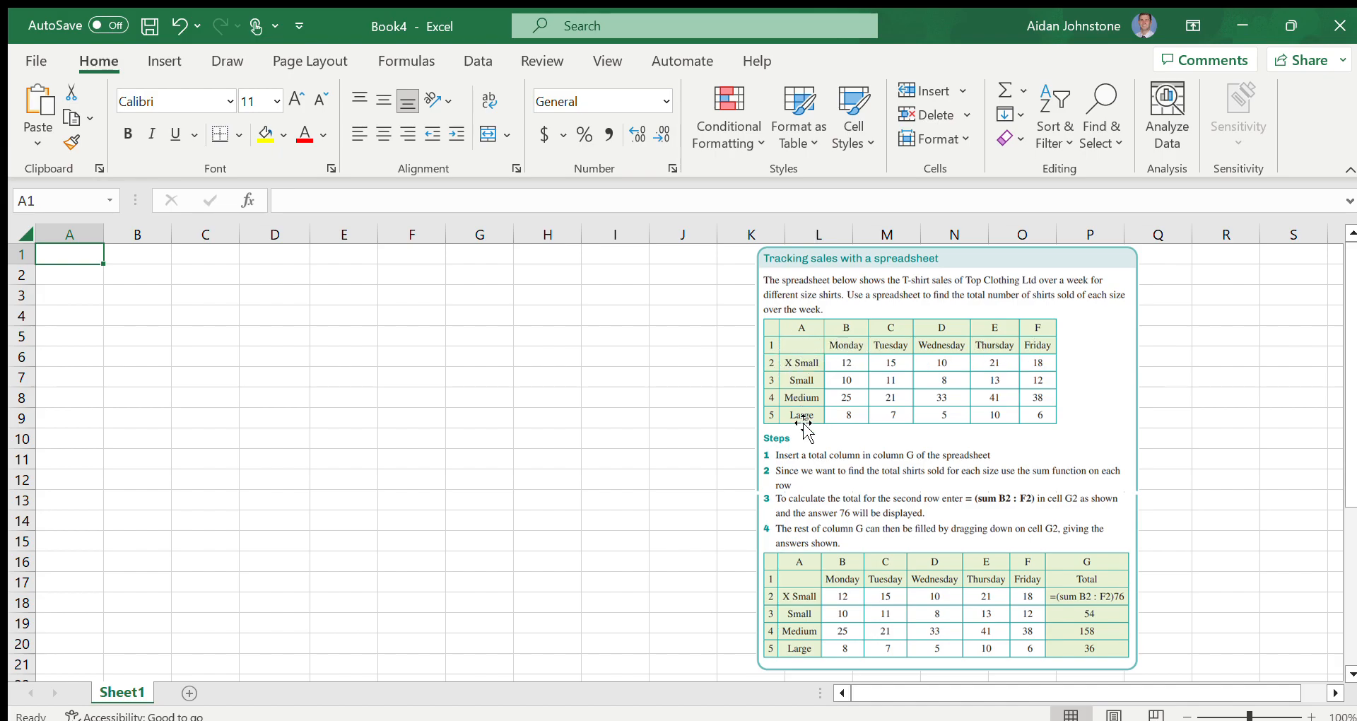
Enter the column headings Monday, Tuesday, Wednesday, Thursday and Friday in cells B1 to F1
left_click(147, 256)
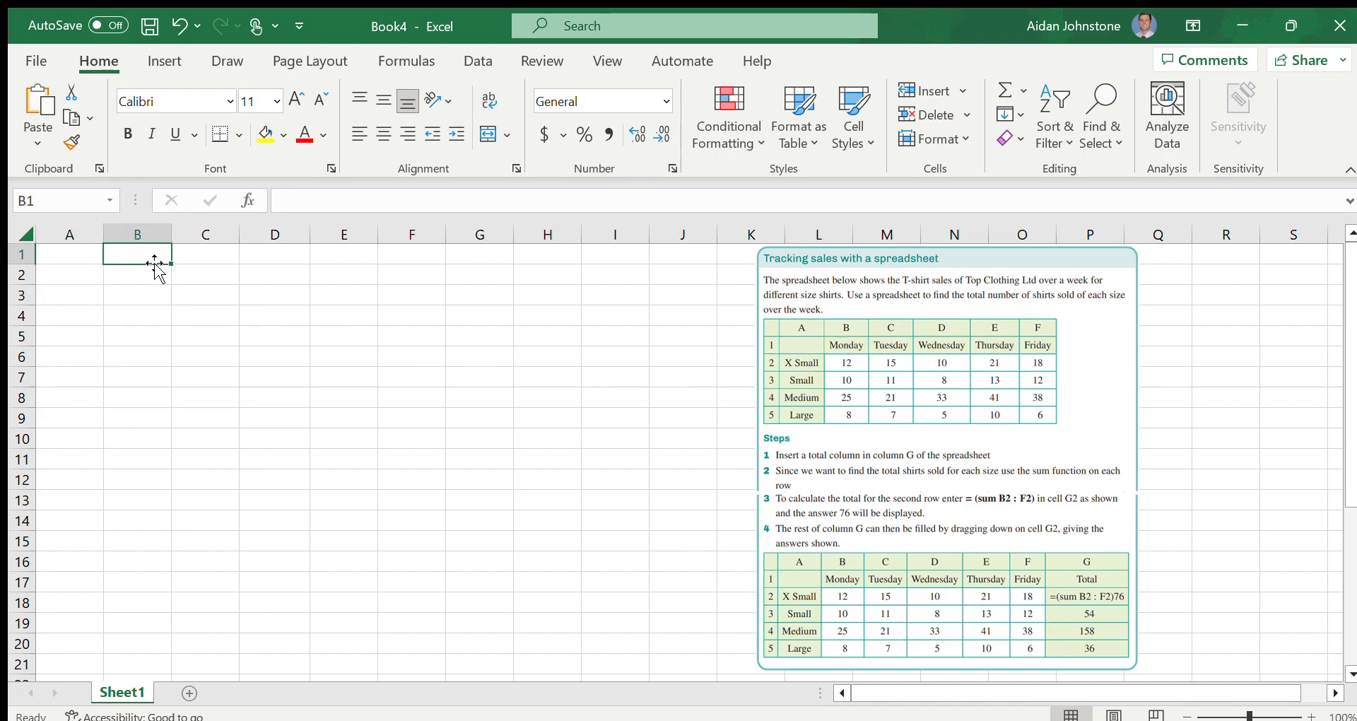
type("Monday")
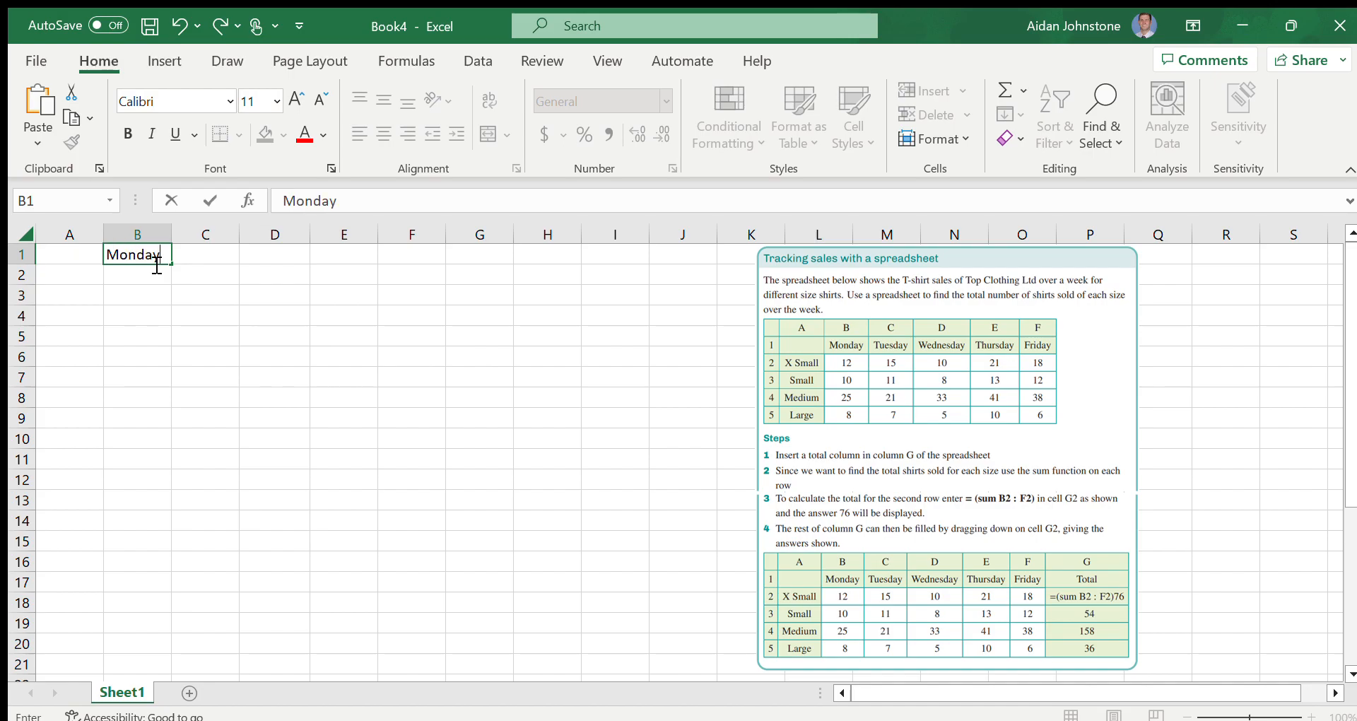
key("Tab")
type("Tuesday")
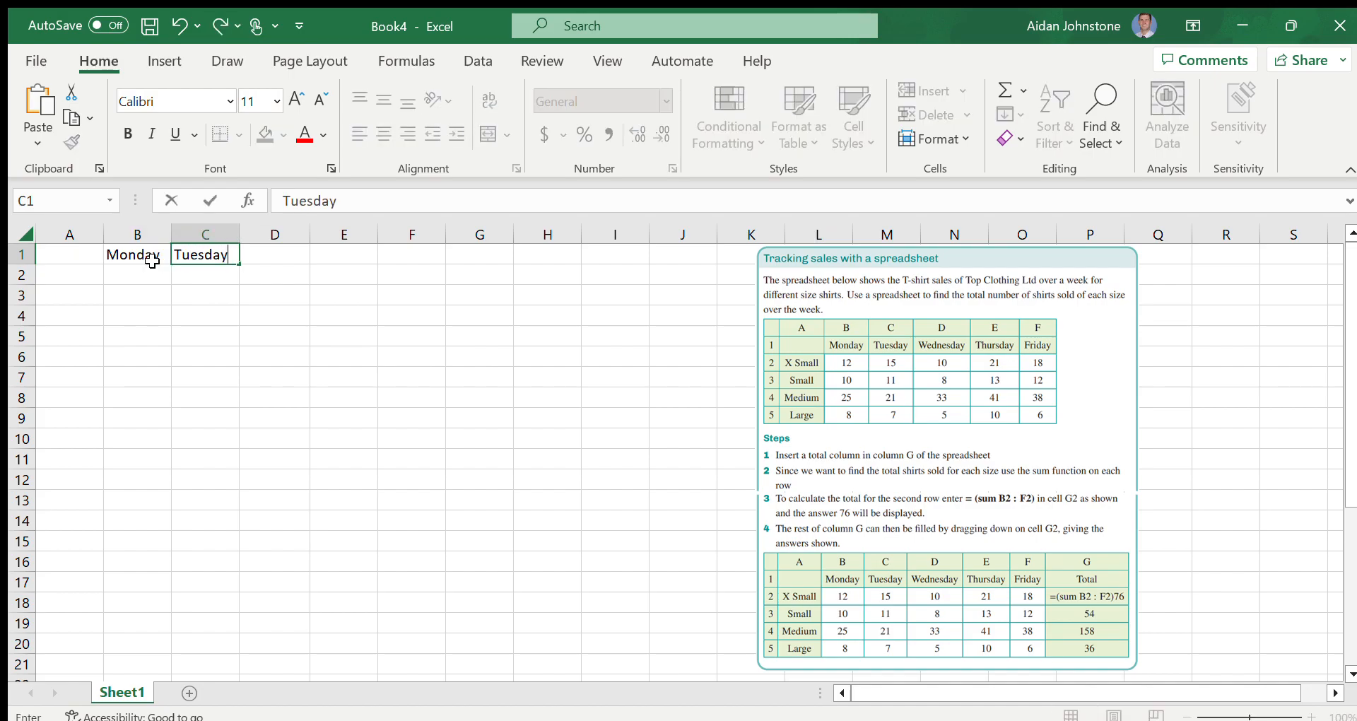
key("Tab")
type("Wednesd")
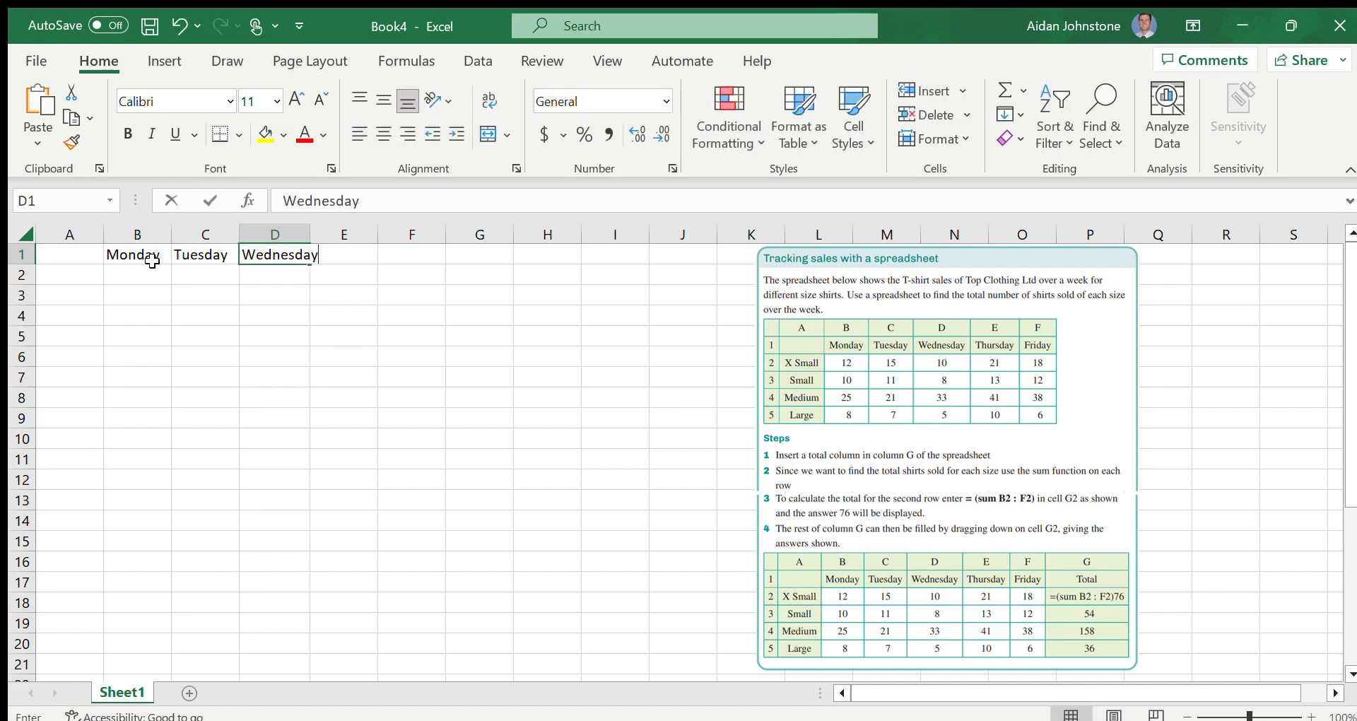
key("Tab")
type("Thursday")
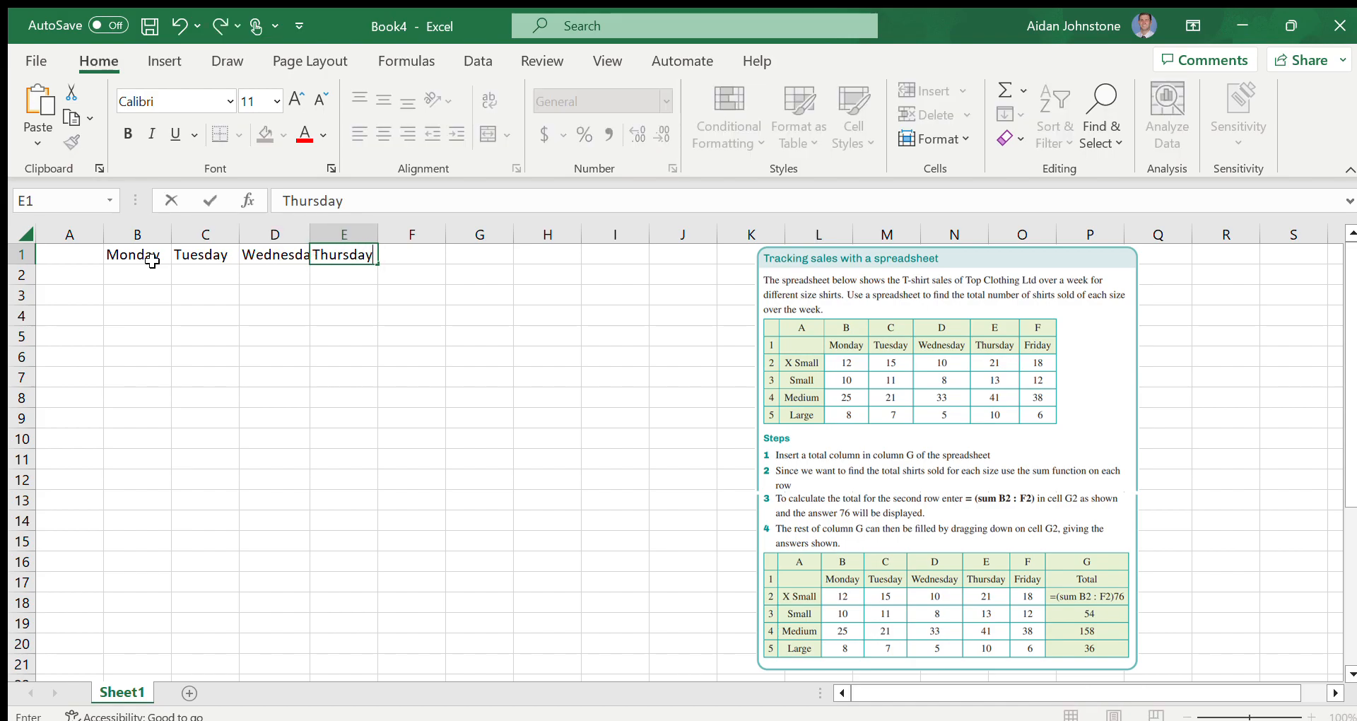
key("Tab")
type("Friday")
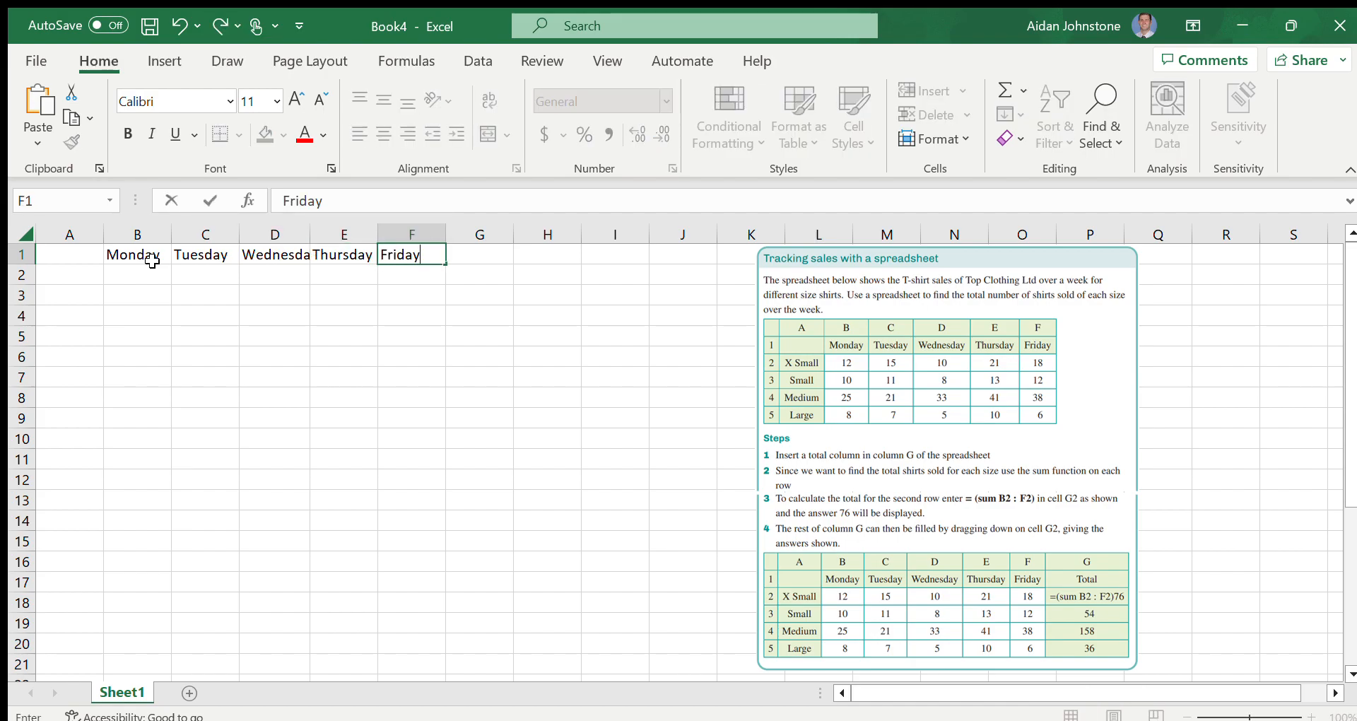
Enter the size labels X-Small, Small, Medium and Large in cells A2 to A5
left_click(73, 276)
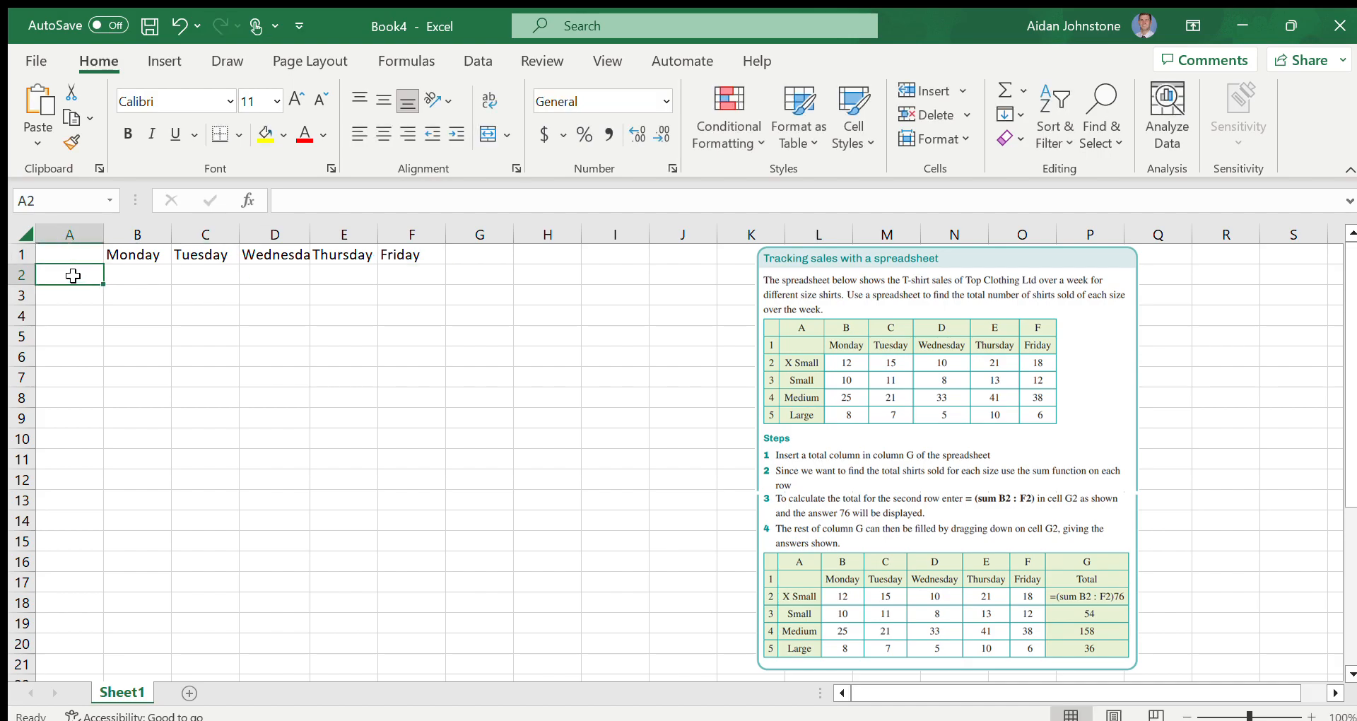
type("X-Small")
key("Return")
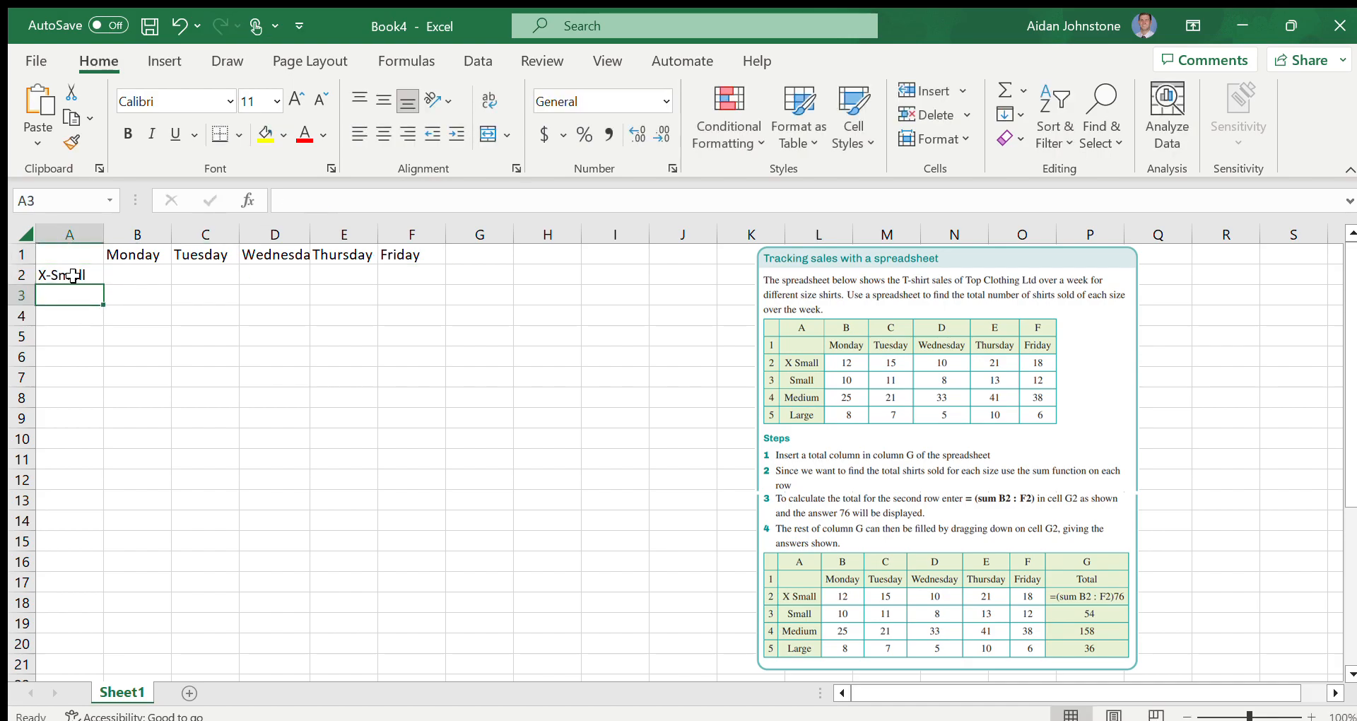
type("Small")
key("Return")
type("Medium")
key("Return")
type("Large")
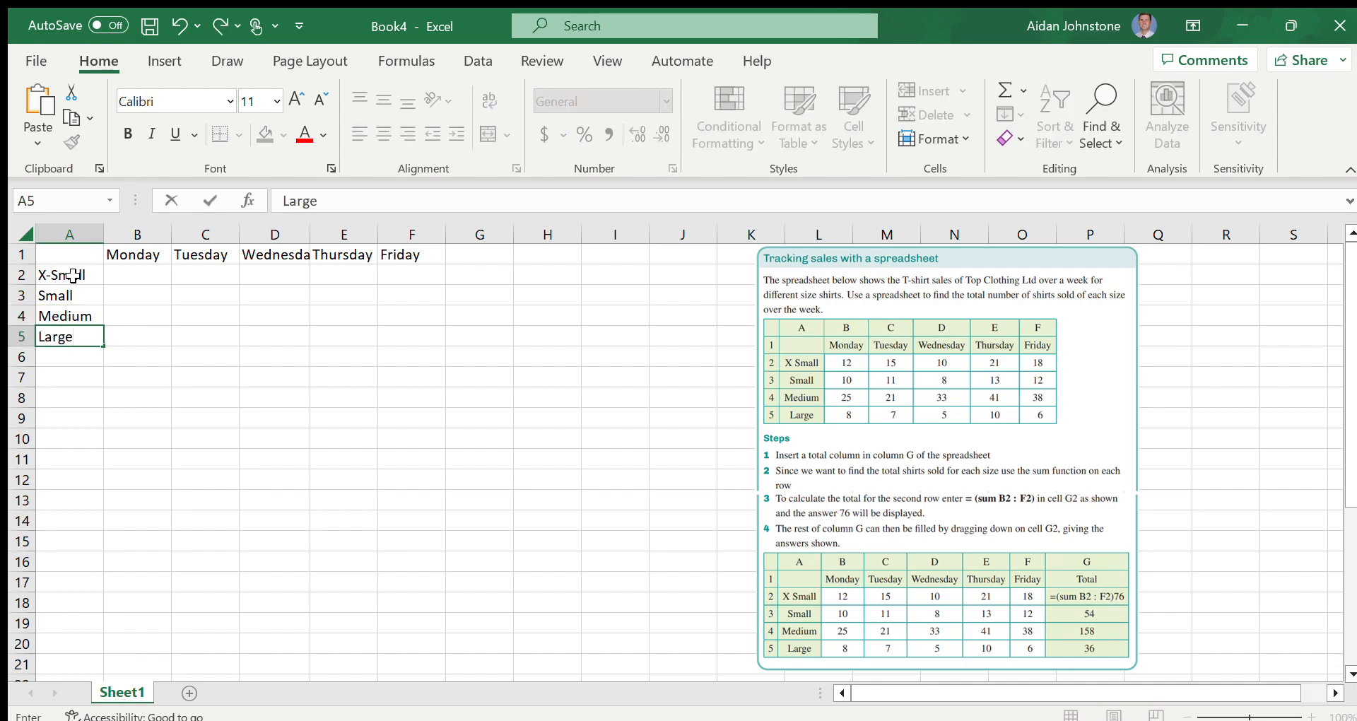
left_click(131, 352)
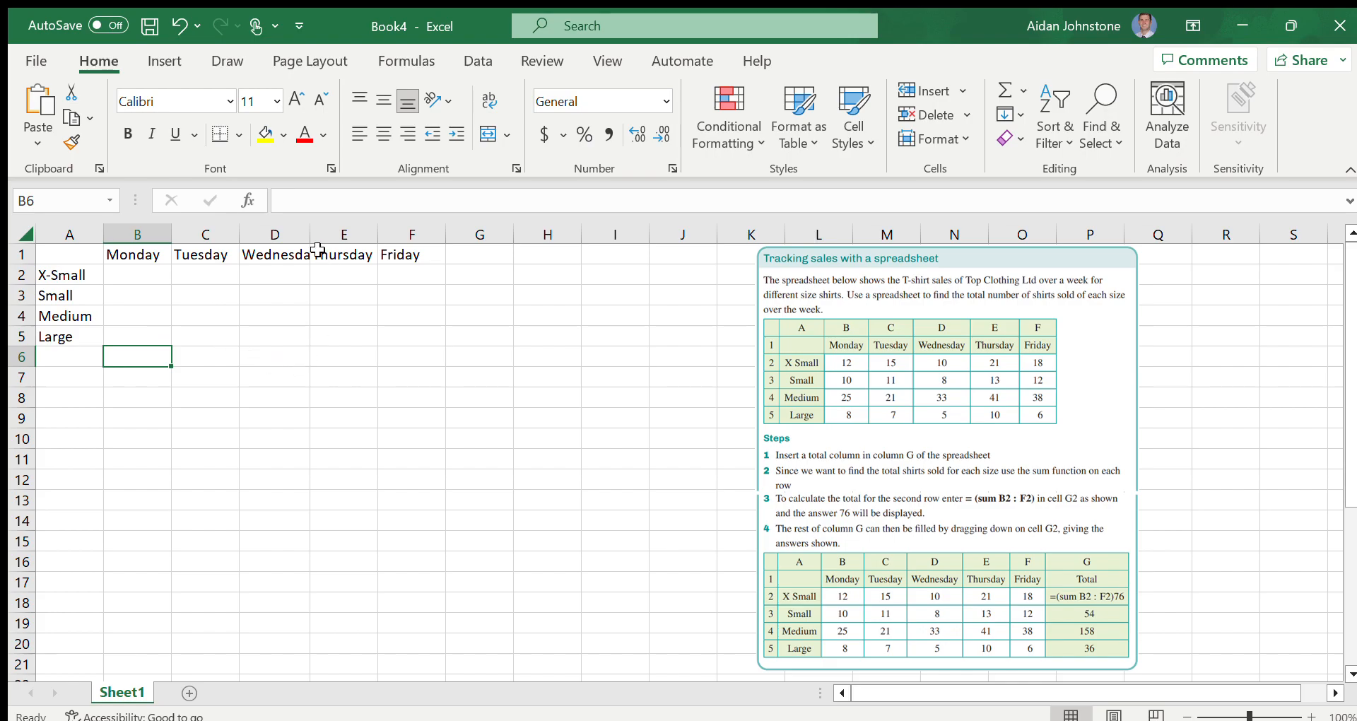
Widen column D so that the whole Wednesday heading fits in its cell
left_click(273, 273)
left_click(152, 256)
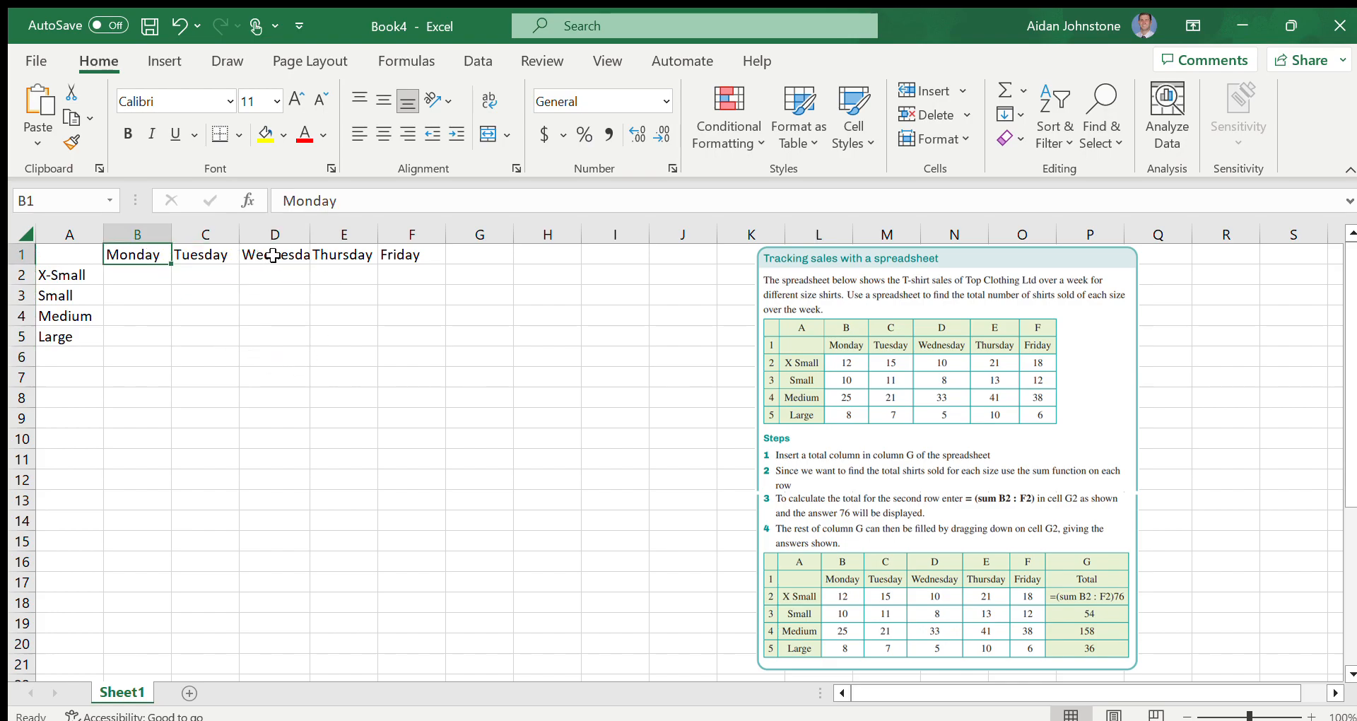
double_click(276, 255)
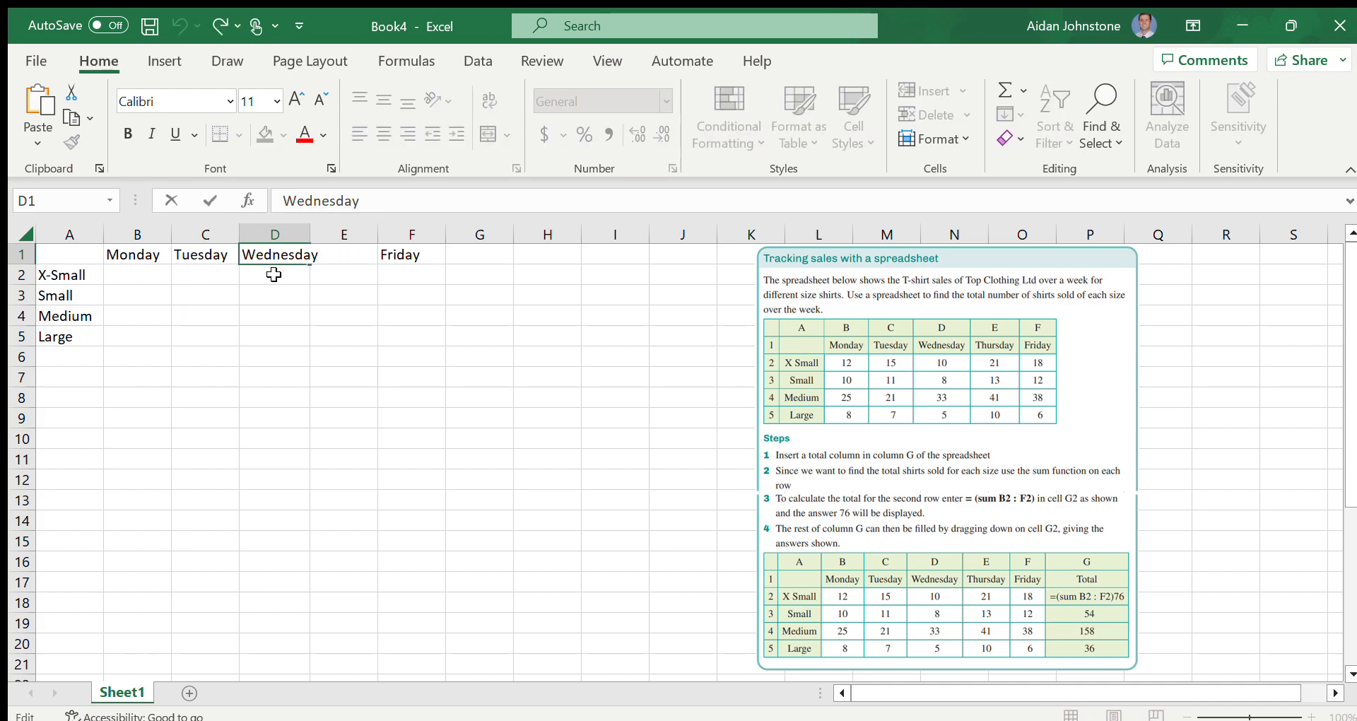
key("Return")
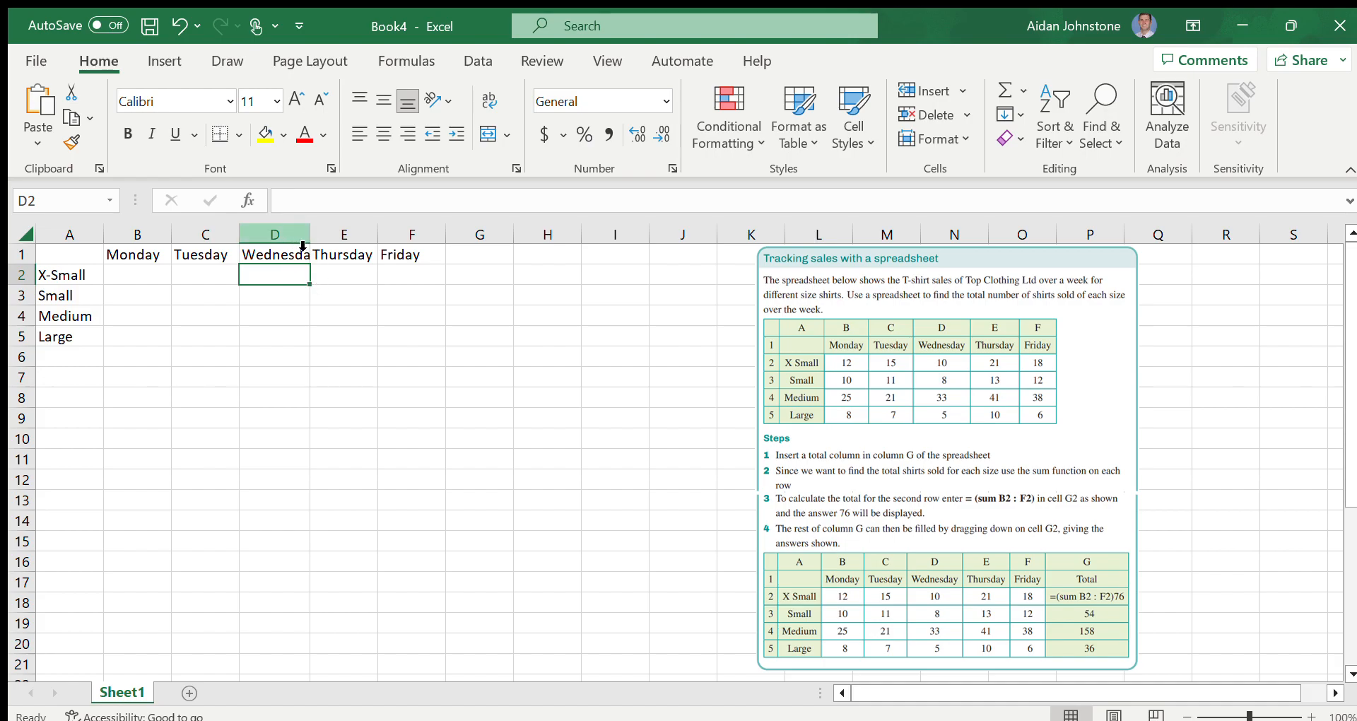
left_click_drag(312, 233, 327, 232)
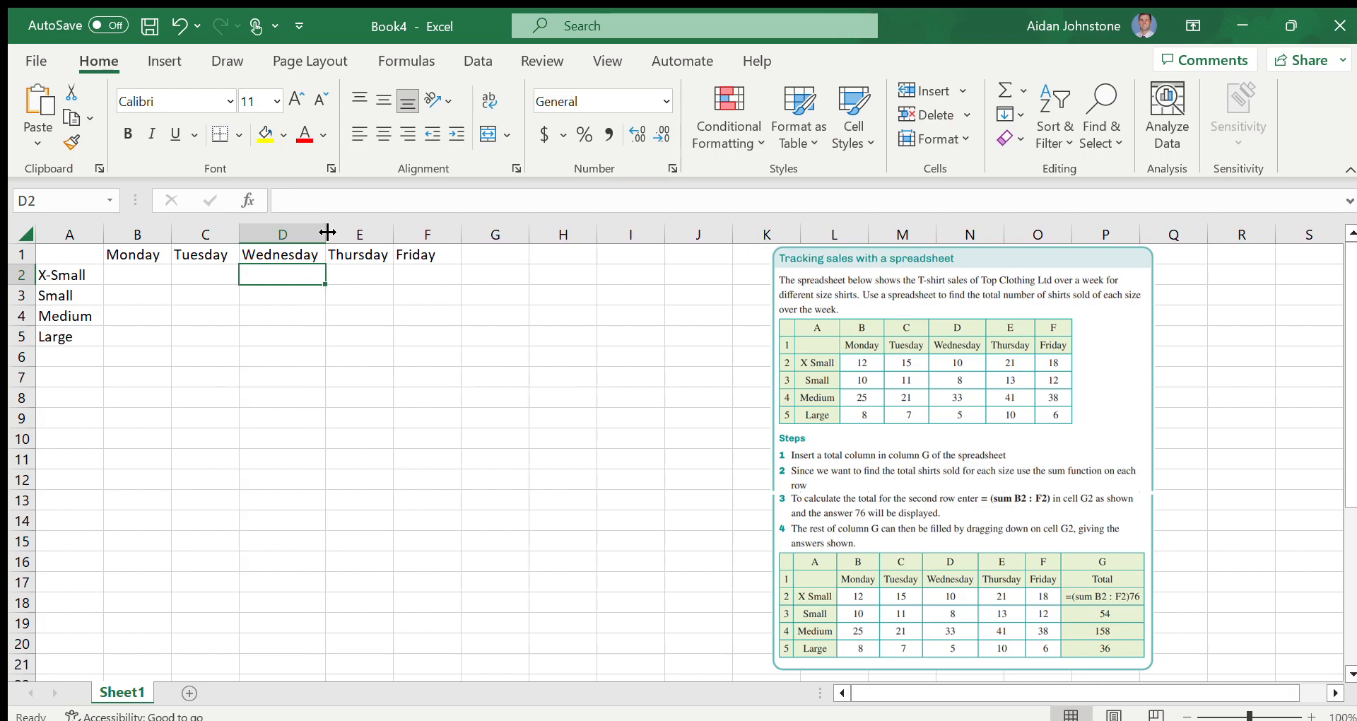
left_click(359, 277)
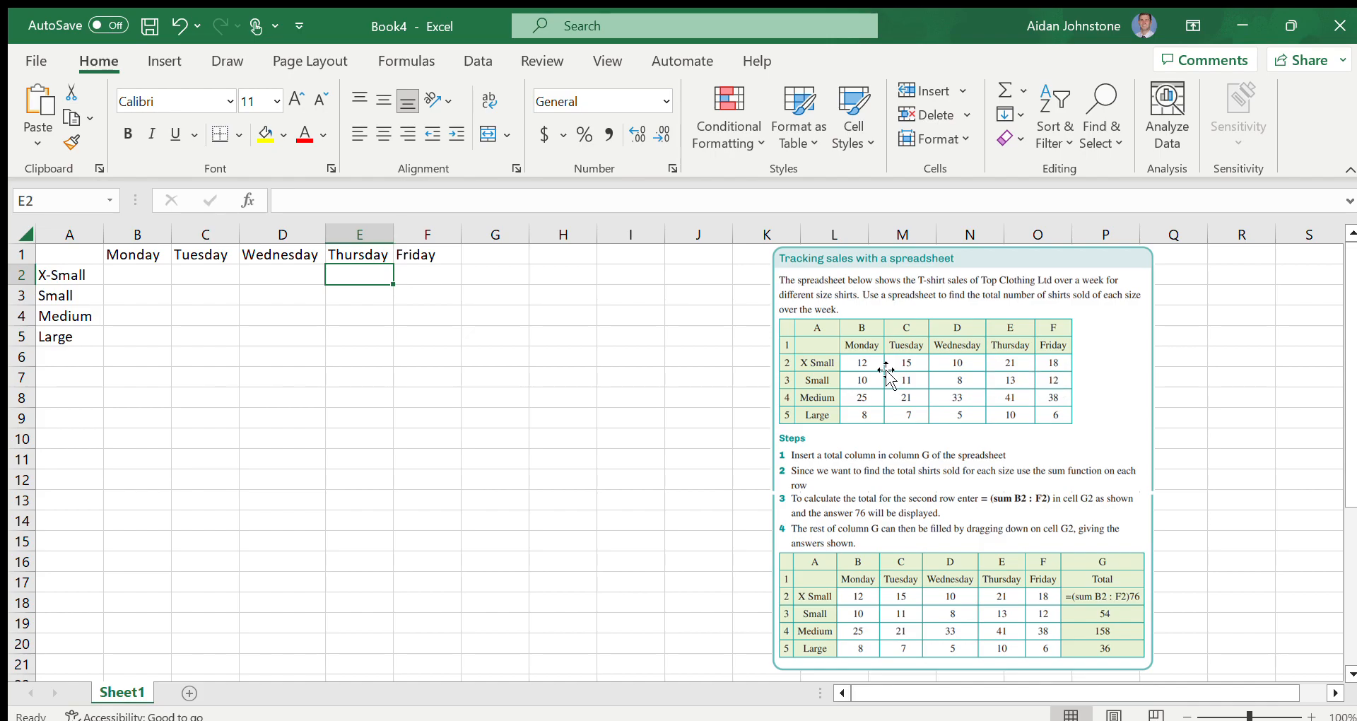
Fill the X-Small row from Monday to Friday with the sales 12, 15, 10, 21 and 18
left_click(119, 281)
type("12")
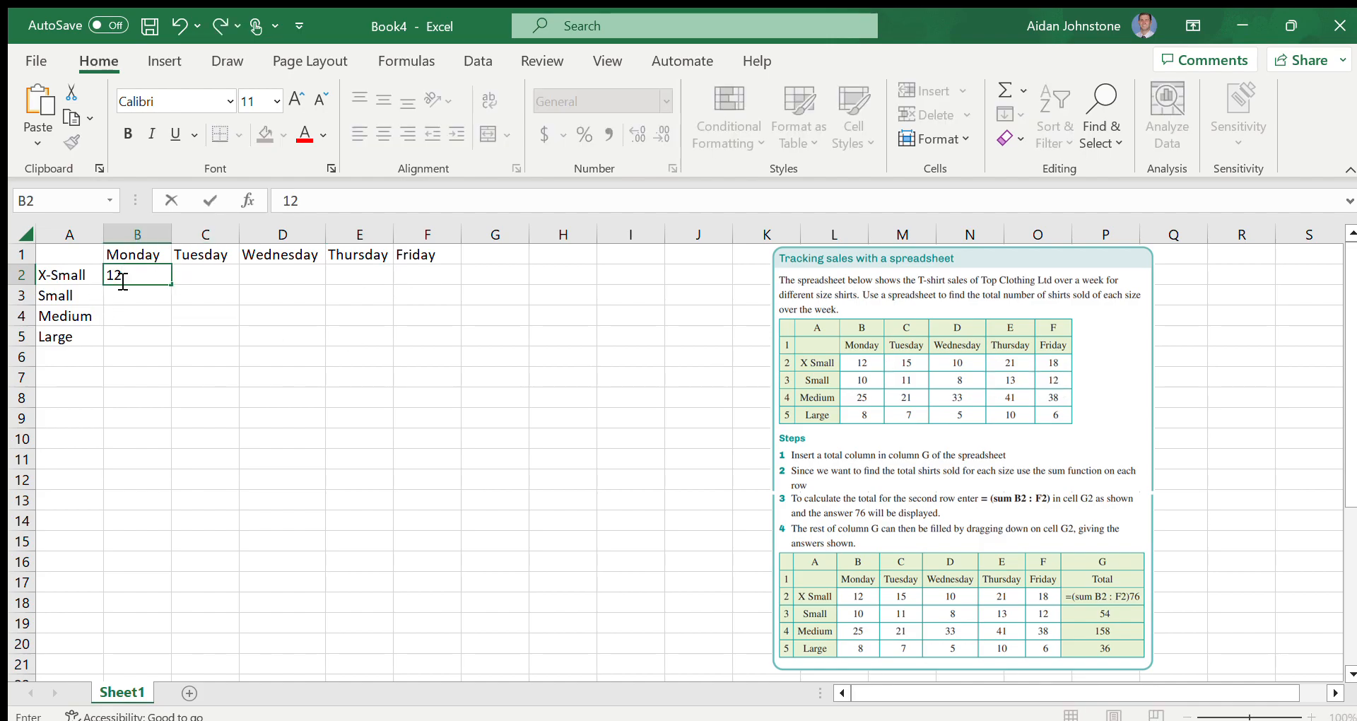
key("Tab")
type("15")
key("Tab")
type("10")
key("Tab")
type("21")
key("Tab")
type("18")
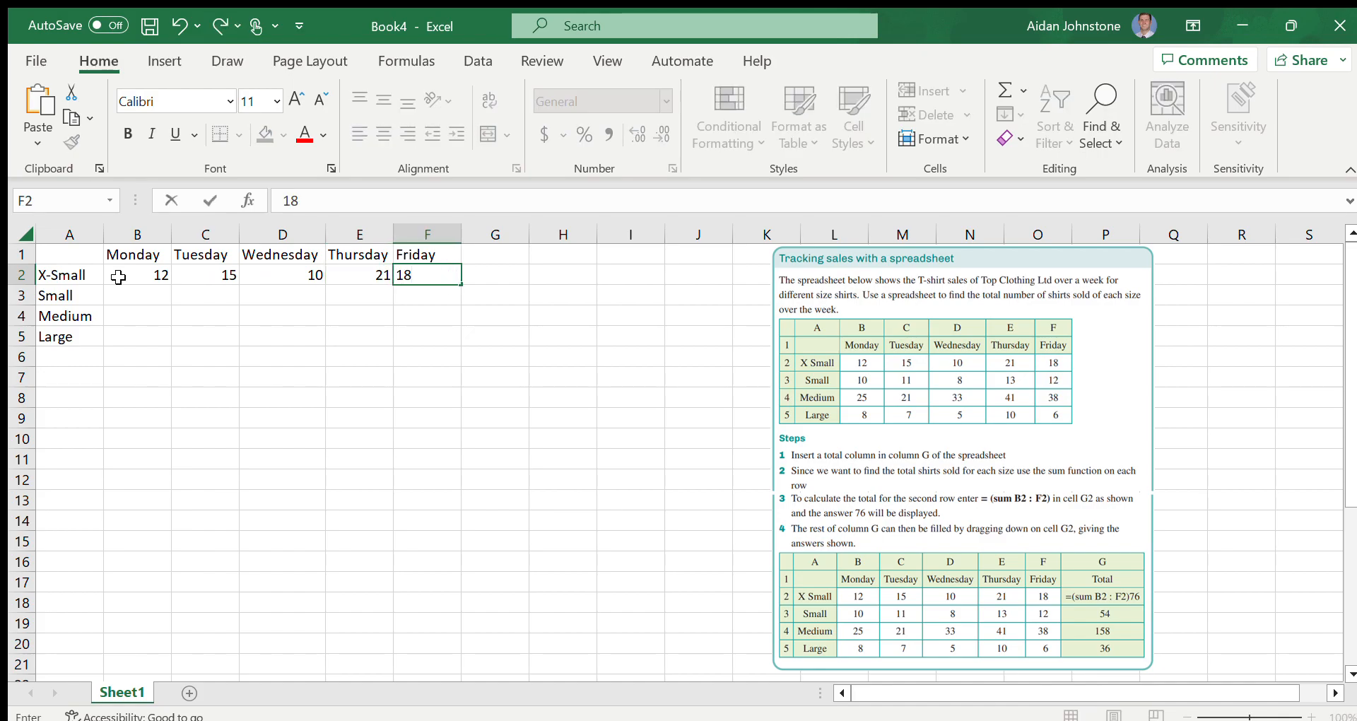
key("Return")
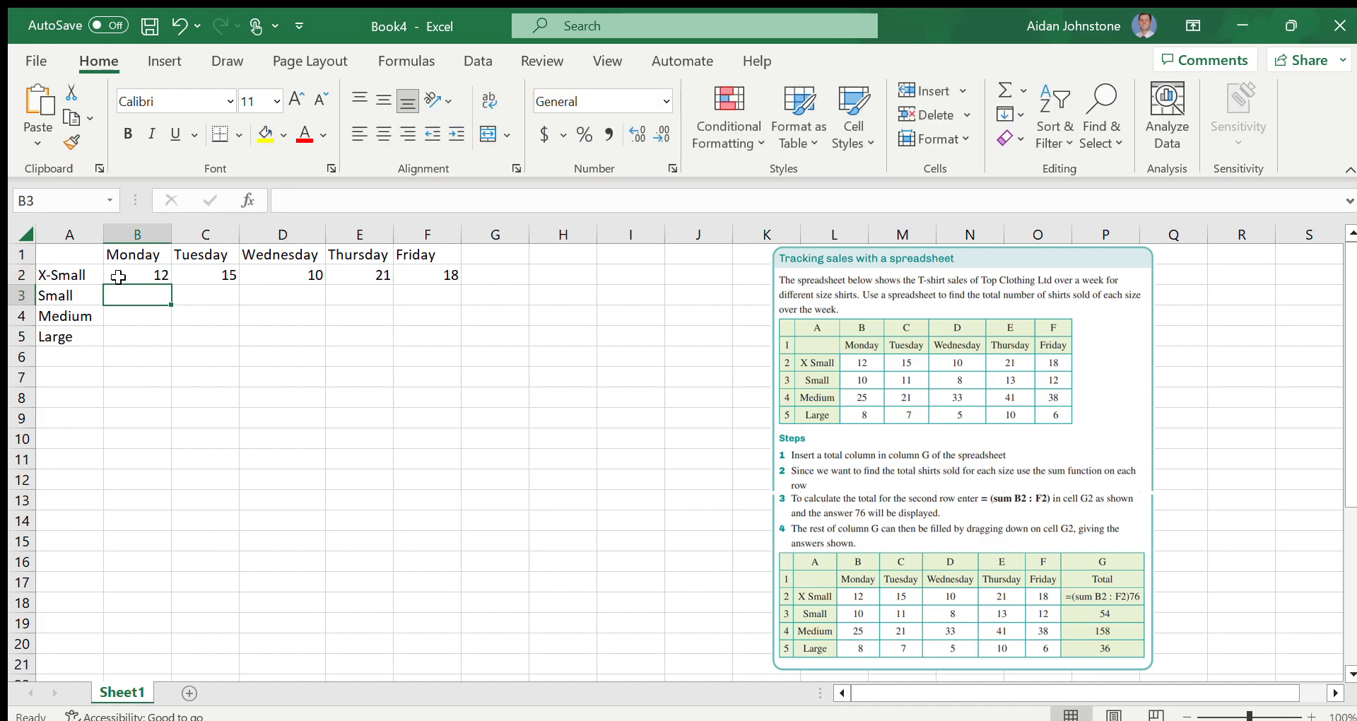
Fill the Small row from Monday to Friday with the sales 10, 11, 8, 13 and 12
type("10")
key("Tab")
type("11")
key("Tab")
type("8")
key("Tab")
type("13")
key("Tab")
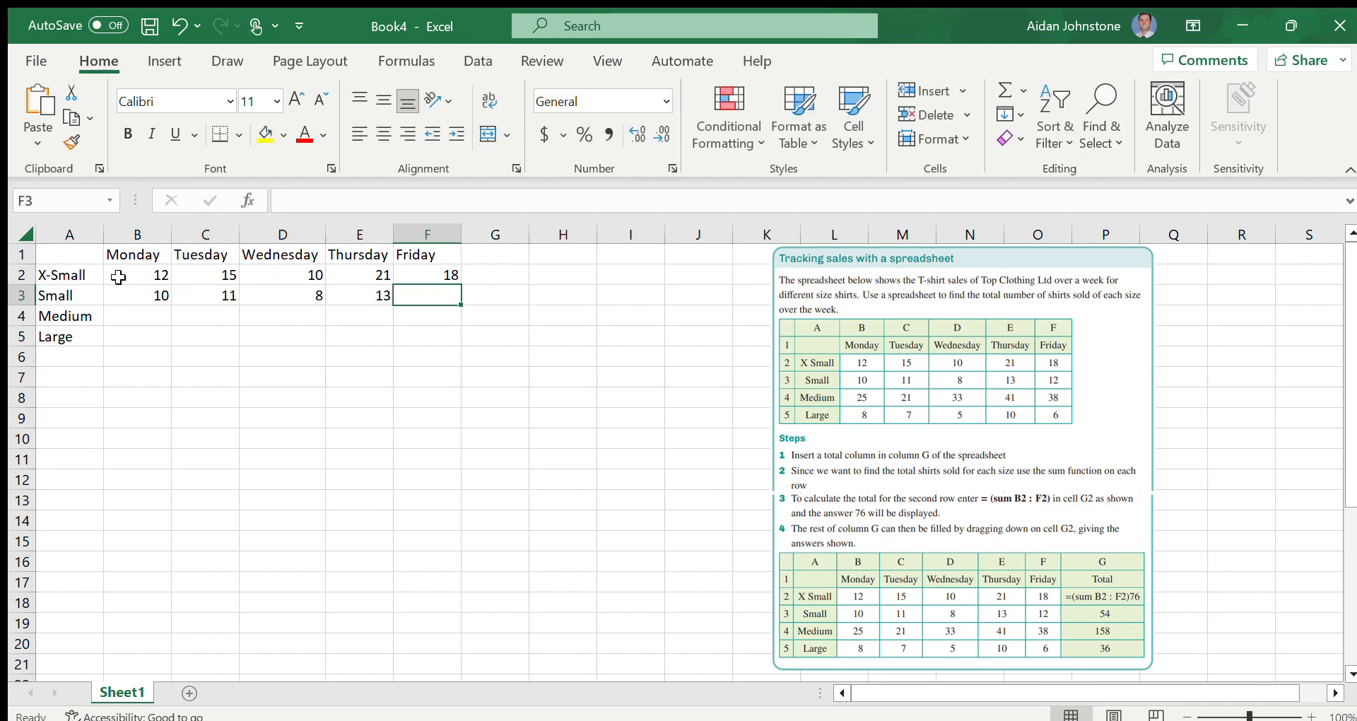
type("12")
key("Return")
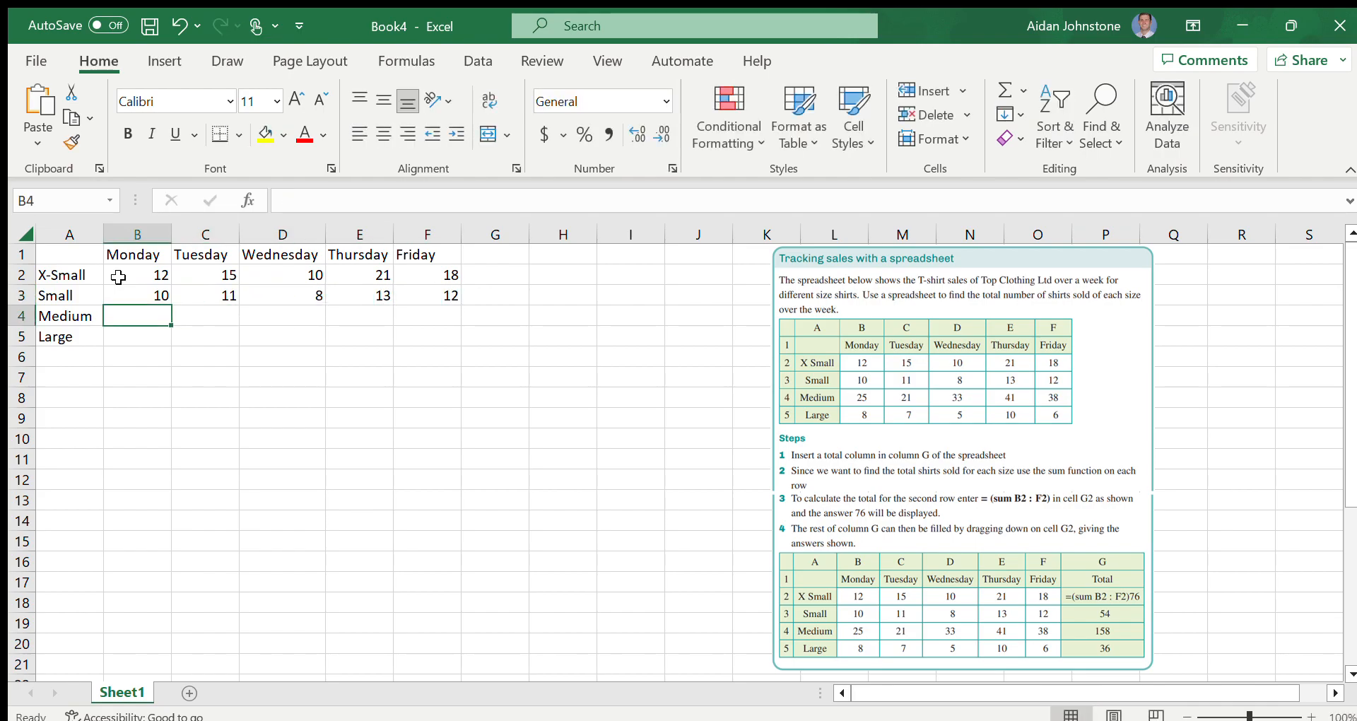
Fill the Medium row from Monday to Friday with the sales 25, 21, 33, 41 and 38
type("25")
key("Tab")
type("21")
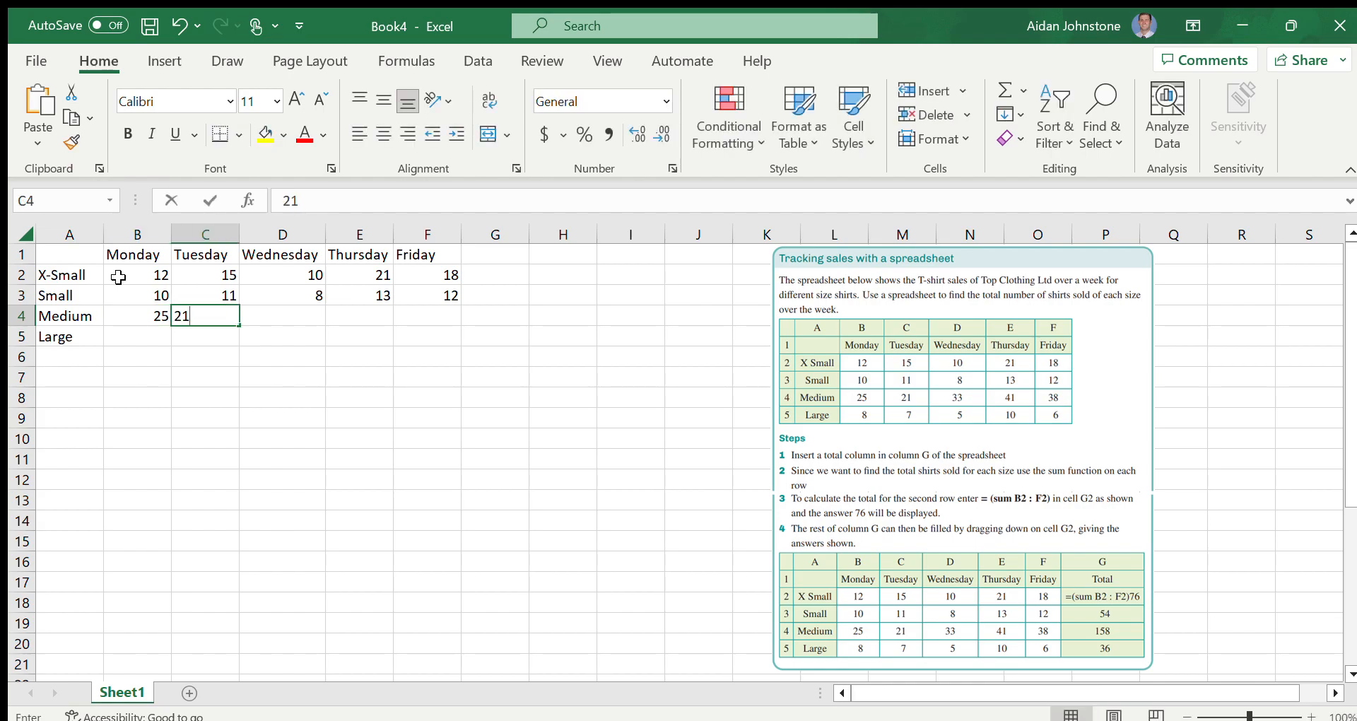
key("Tab")
type("33")
key("Tab")
type("41")
key("Tab")
type("38")
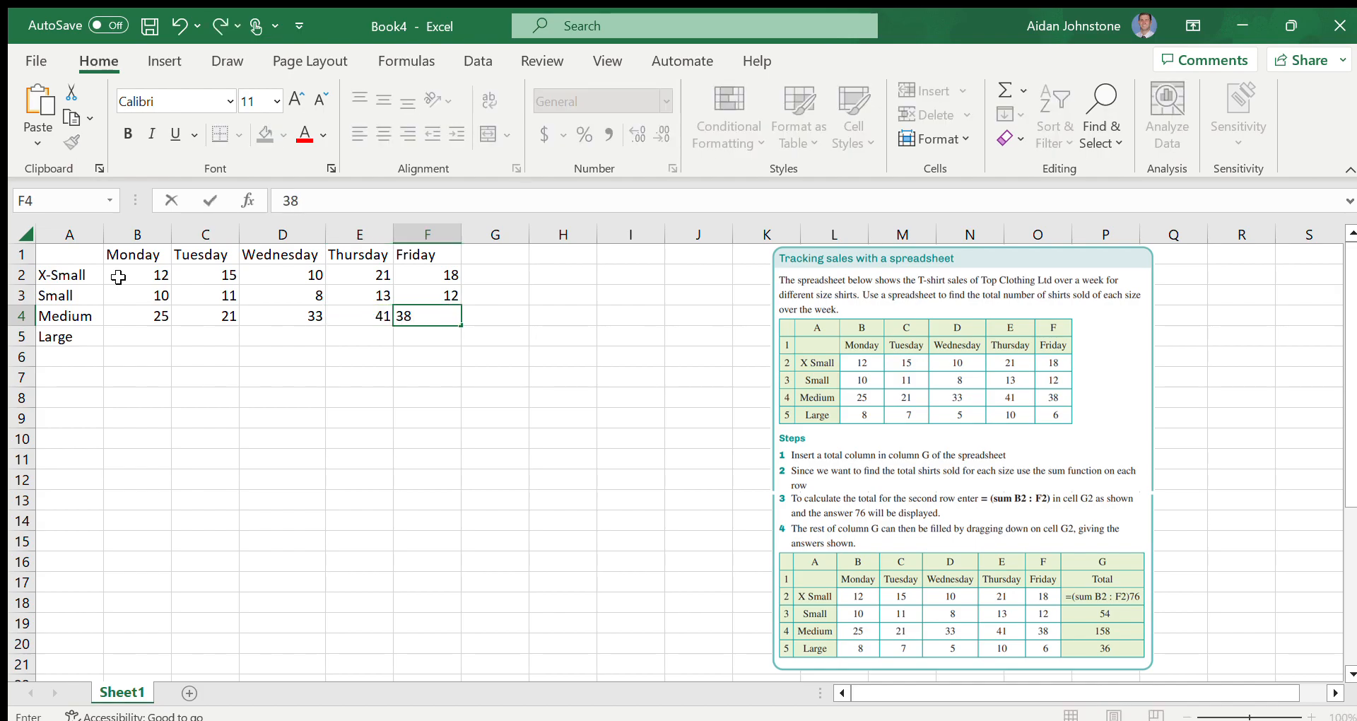
key("Return")
Fill the Large row from Monday to Friday with the sales 8, 7, 5, 10 and 6
type("8")
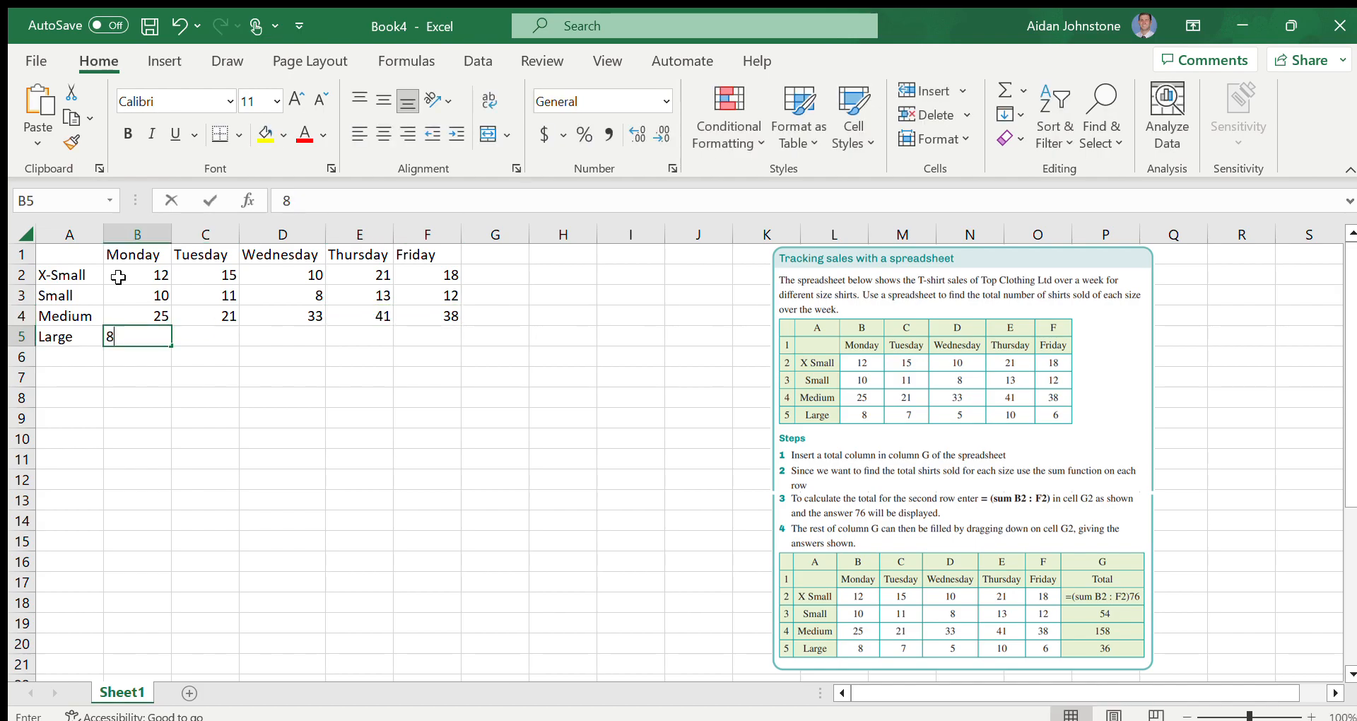
key("Tab")
type("7")
key("Tab")
type("5")
key("Tab")
type("10")
key("Tab")
type("6")
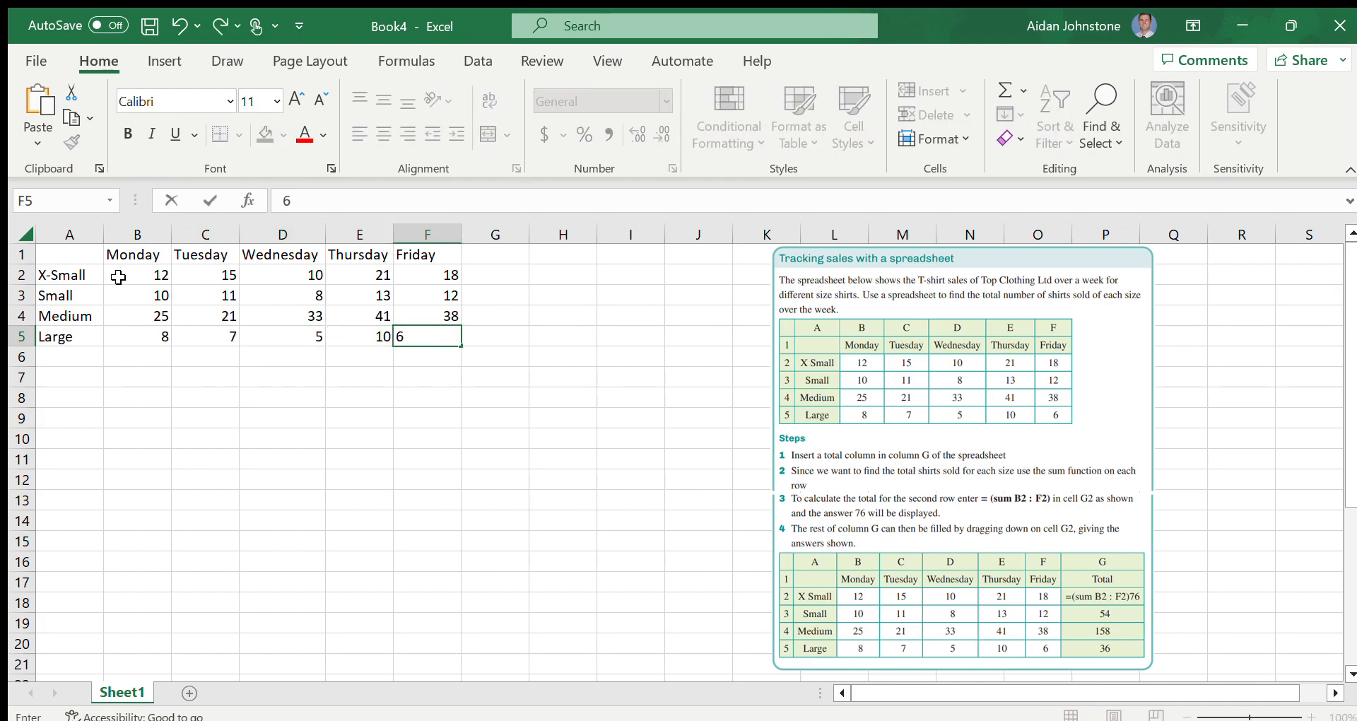
left_click(478, 331)
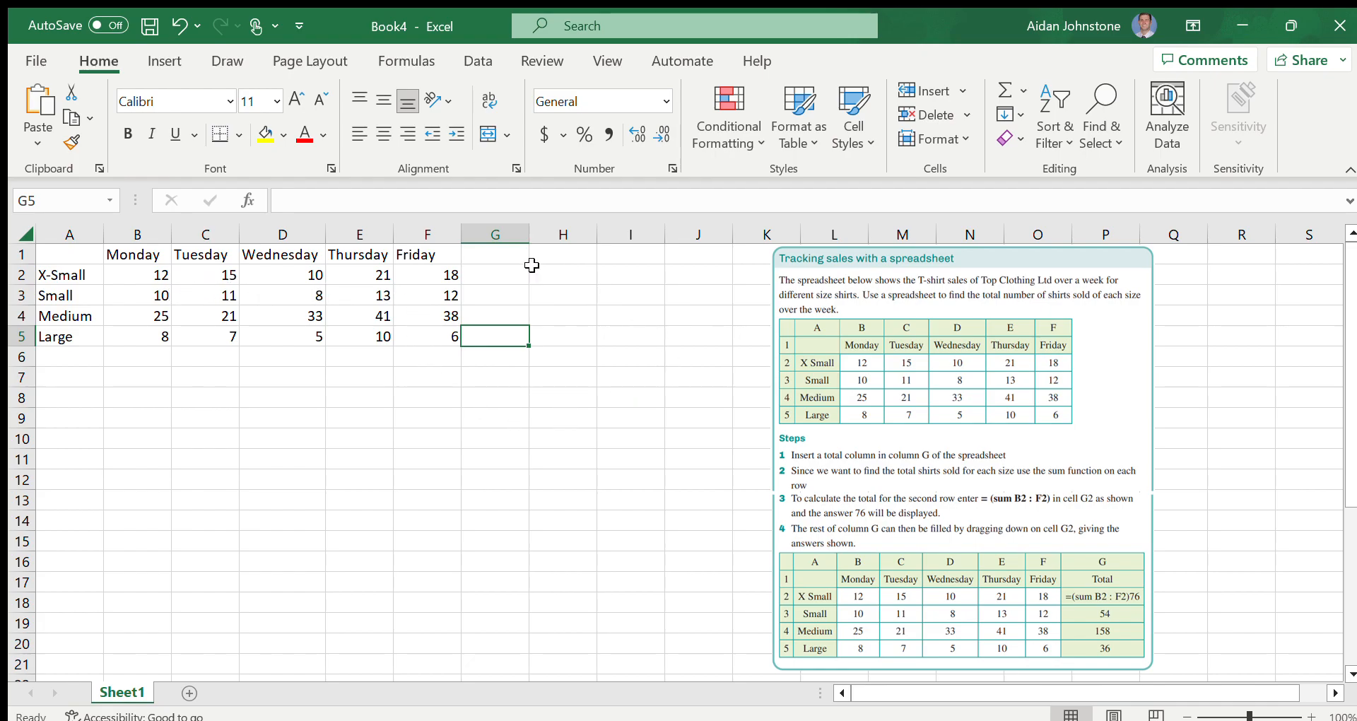
Add the heading Total in cell G1, beside the Friday column
double_click(501, 261)
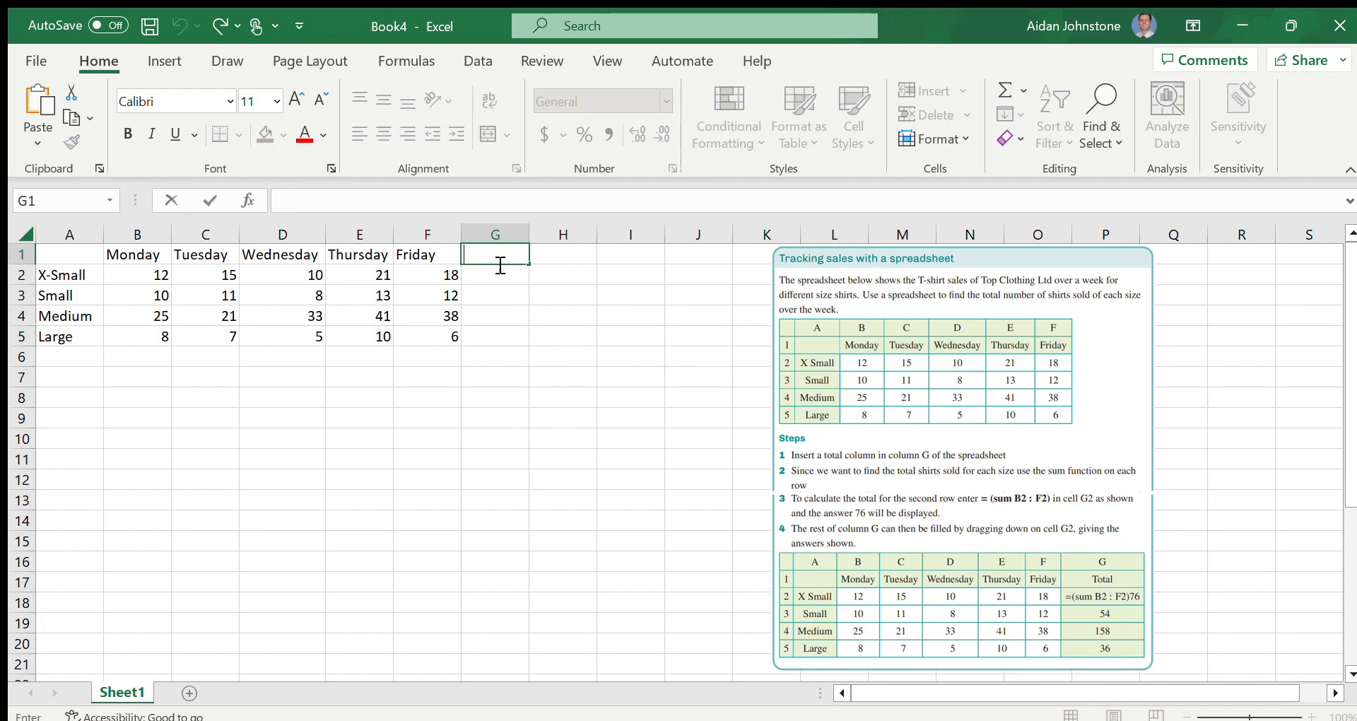
type("Total")
Calculate the X-Small weekly total in cell G2 with the formula =SUM(B2:F2)
double_click(502, 276)
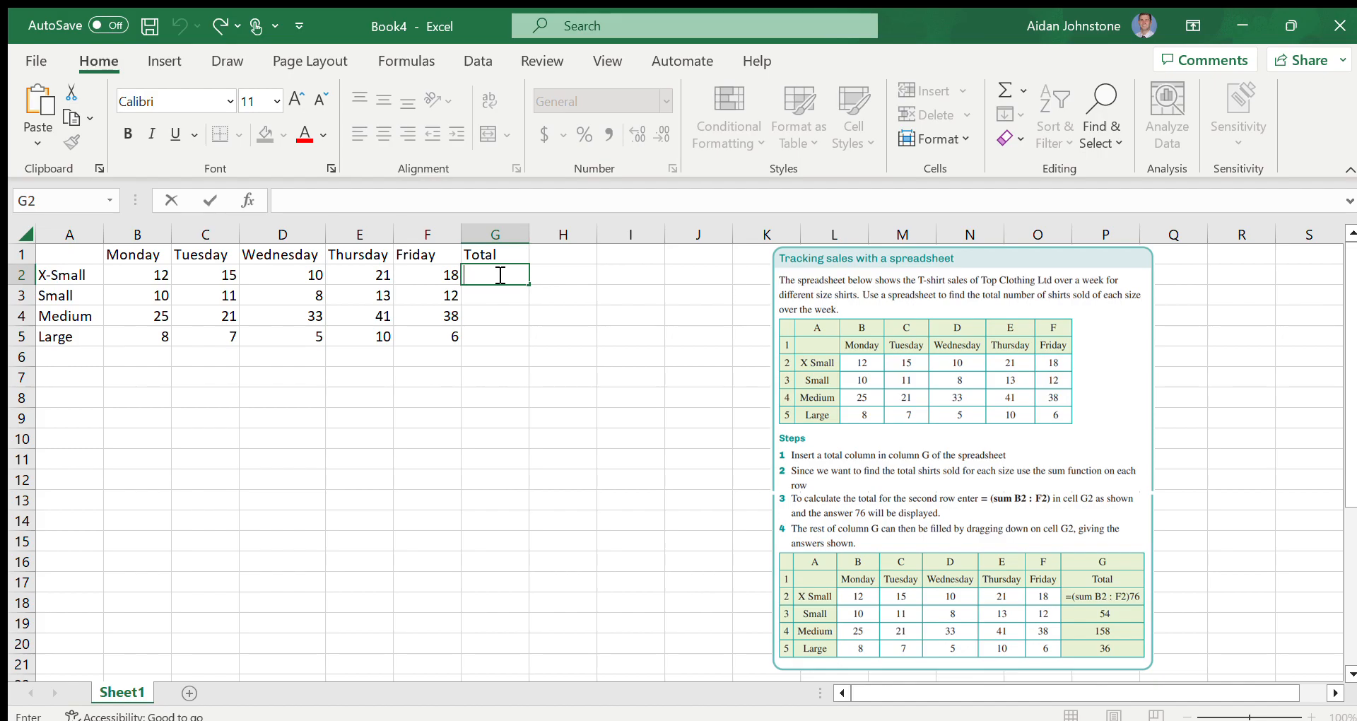
type("=")
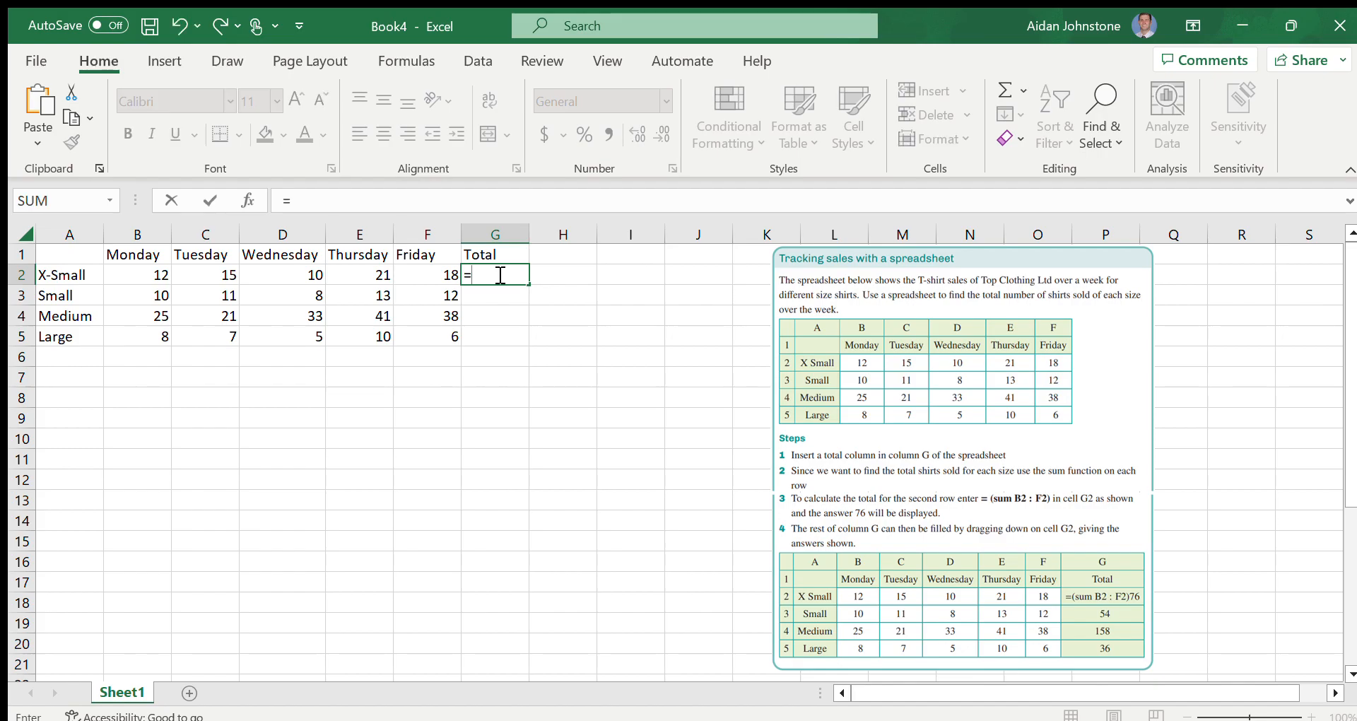
type("Sum")
key("Tab")
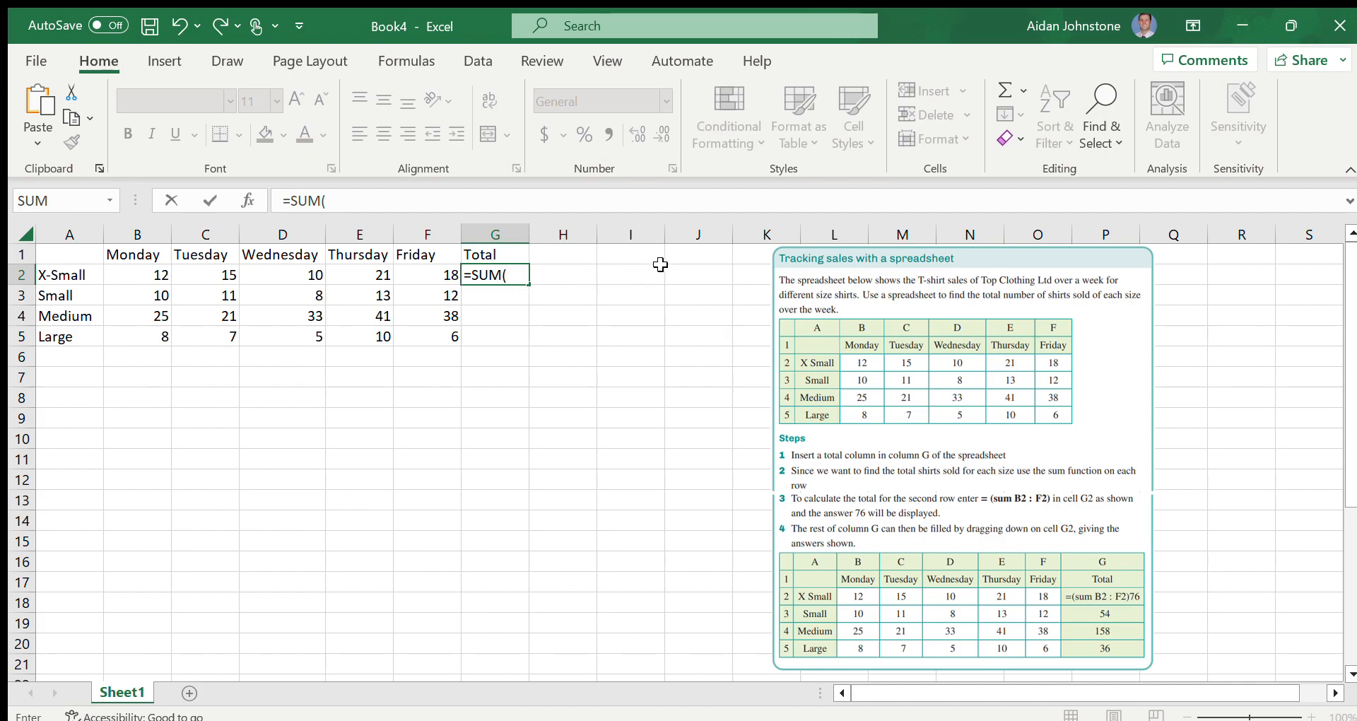
left_click(149, 275)
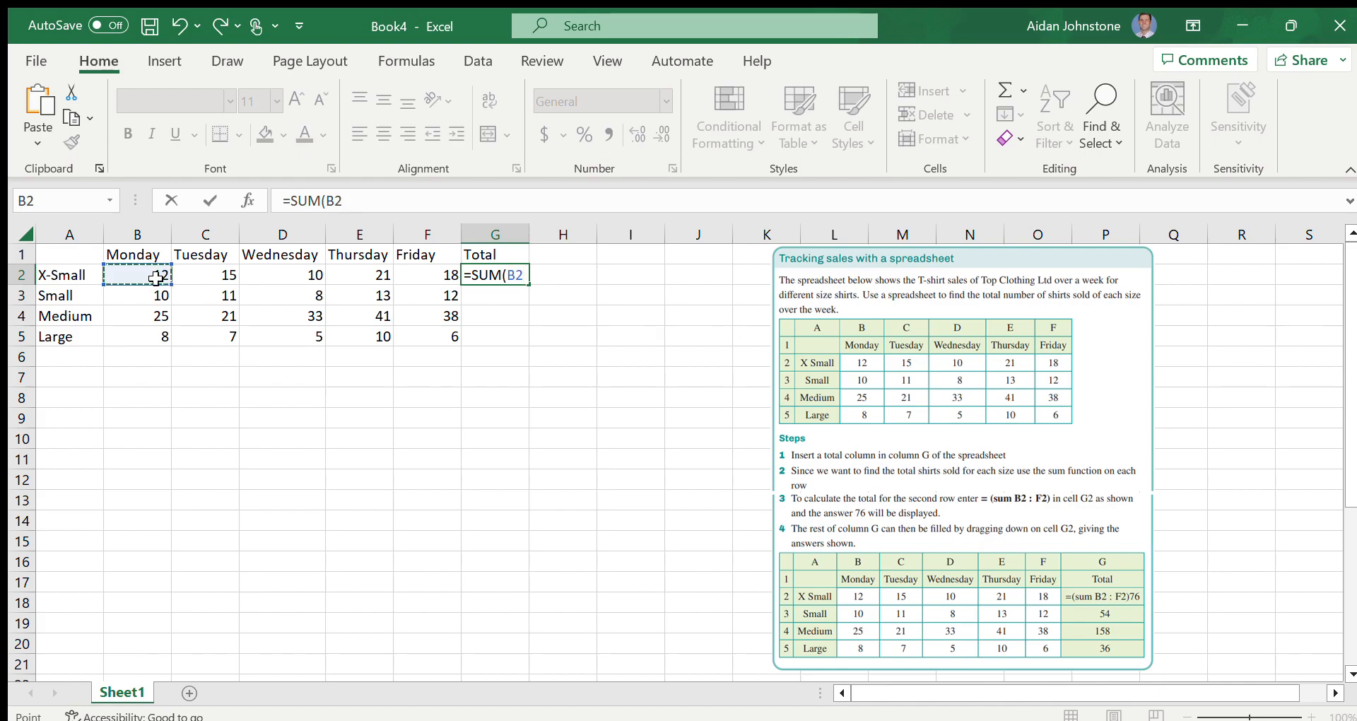
left_click_drag(155, 276, 410, 271)
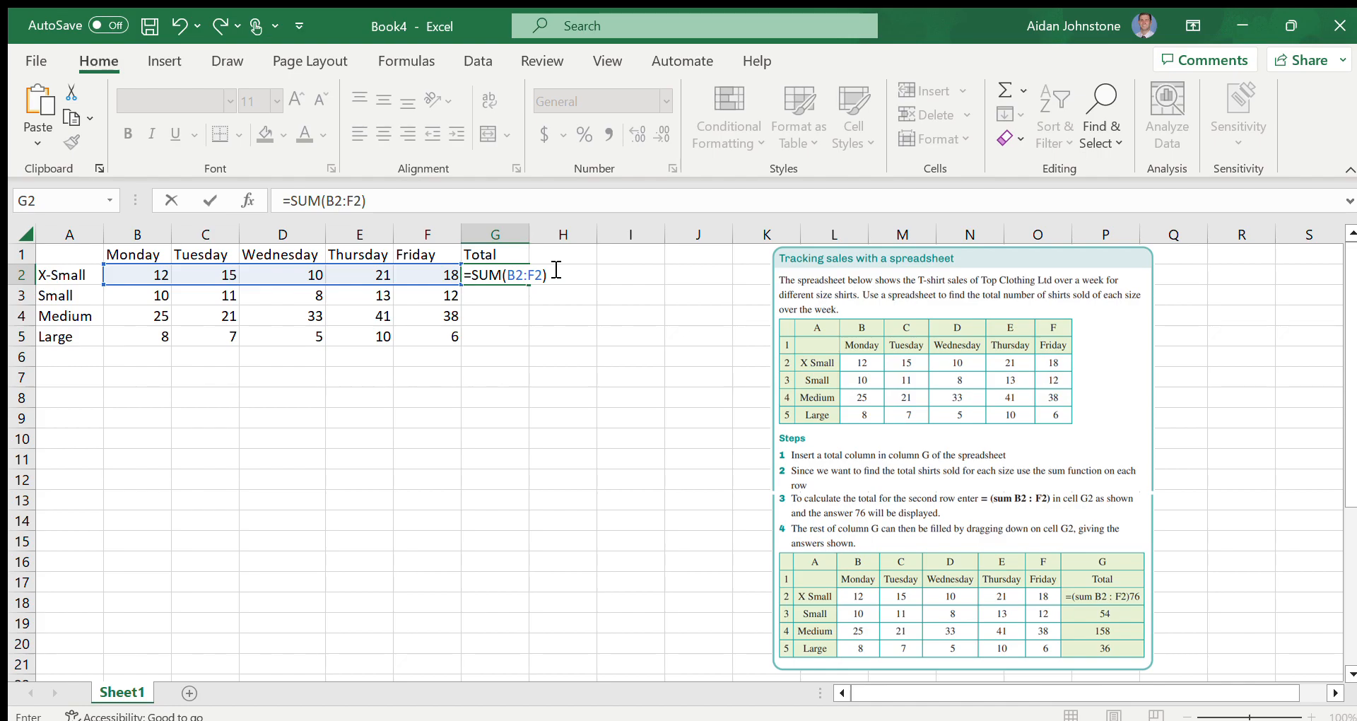
key("Return")
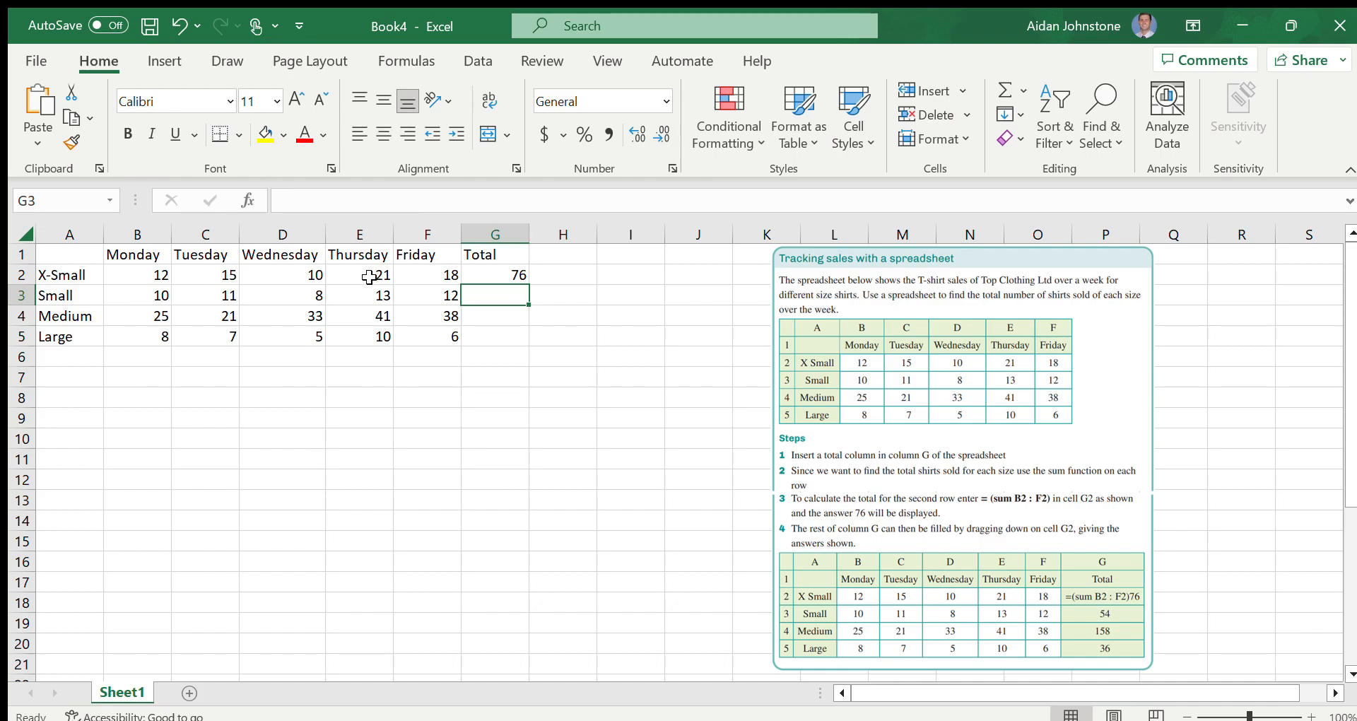
Copy the sum formula from G2 down through G5 to total the Small, Medium and Large rows
left_click(493, 276)
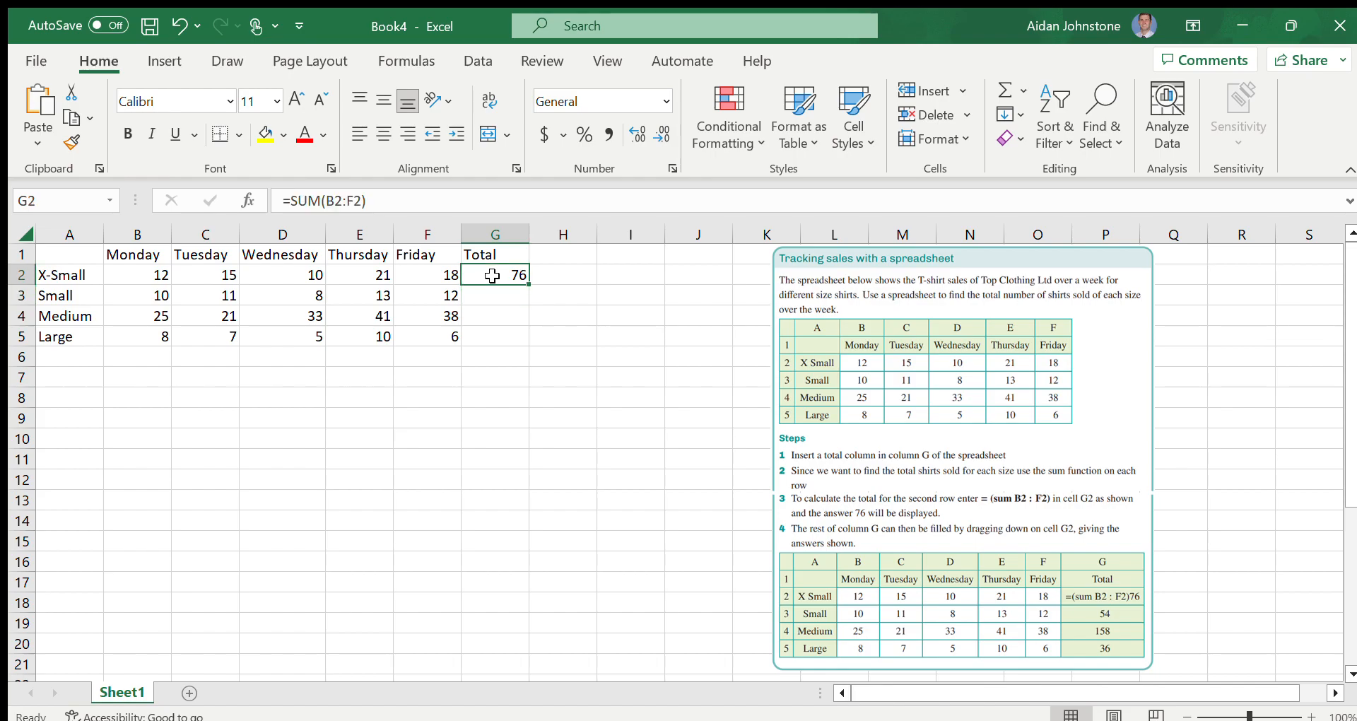
left_click_drag(528, 284, 526, 343)
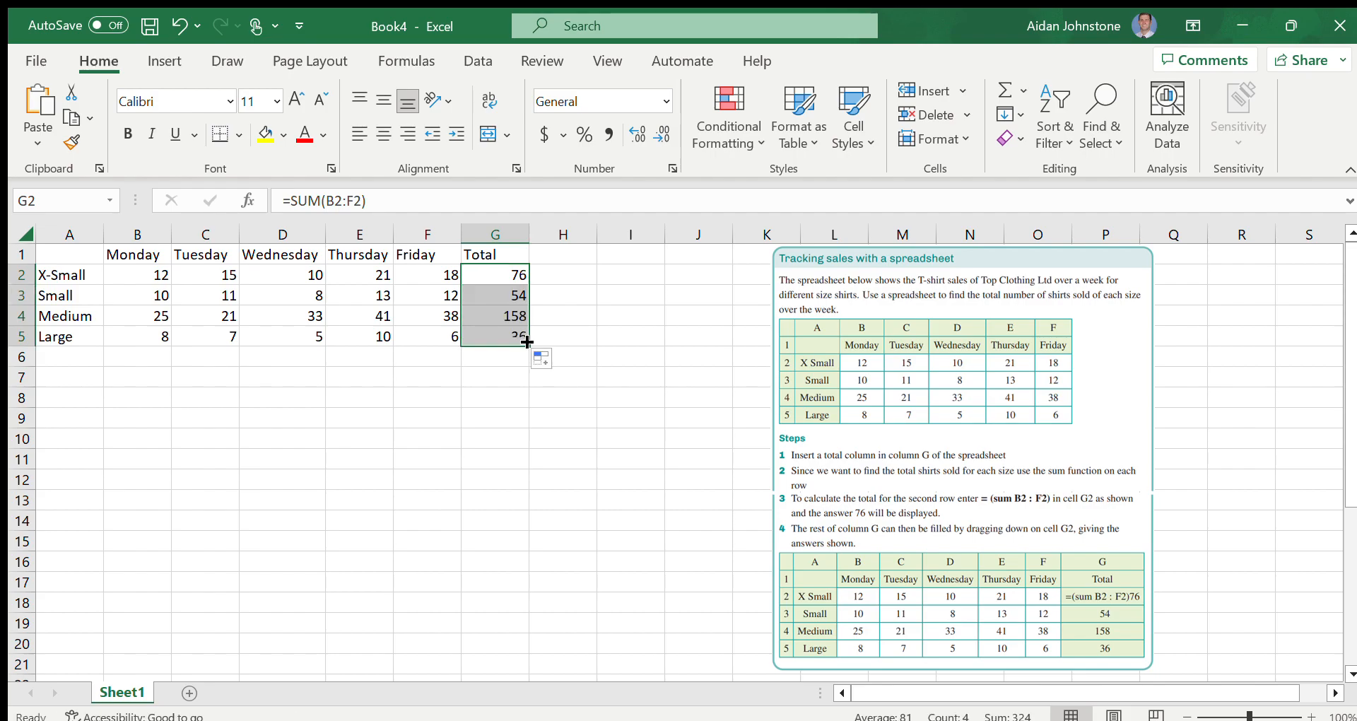
left_click(573, 295)
Inspect the sum formulas in G2, G3 and G5 to check which cells each total covers
double_click(492, 270)
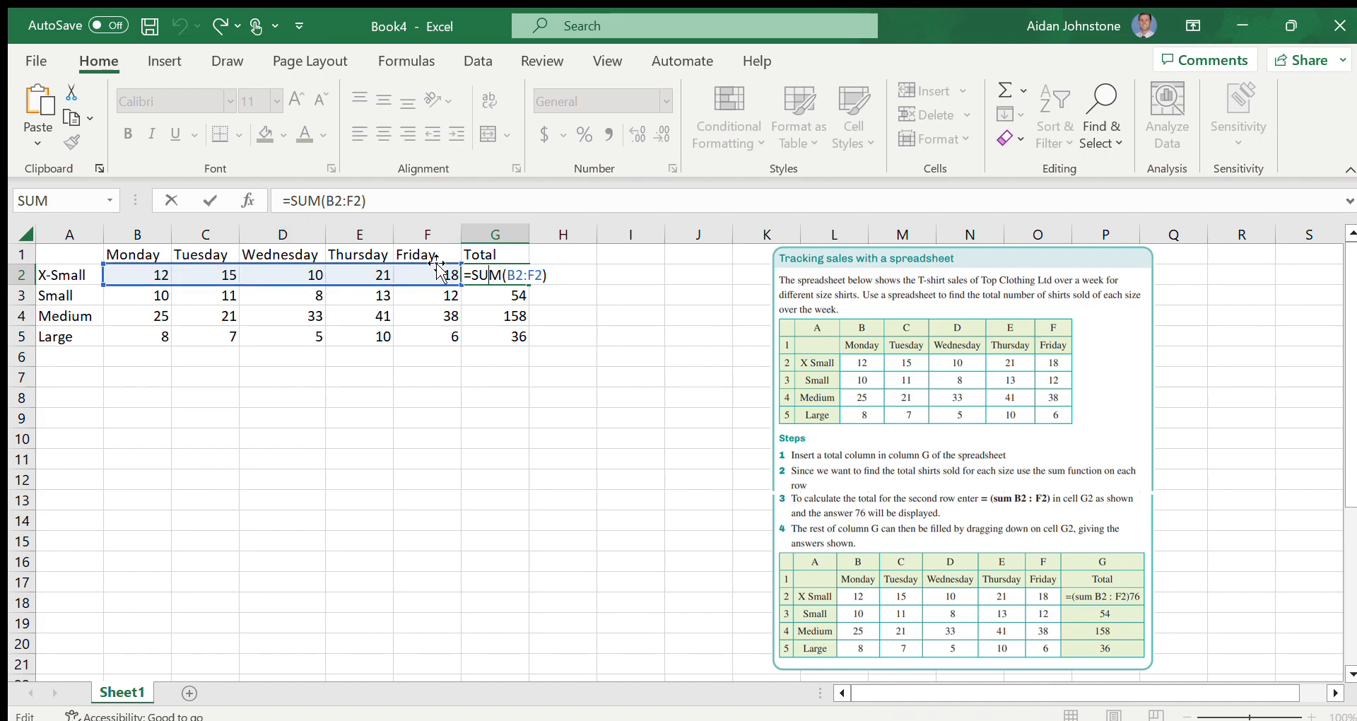
left_click(603, 275)
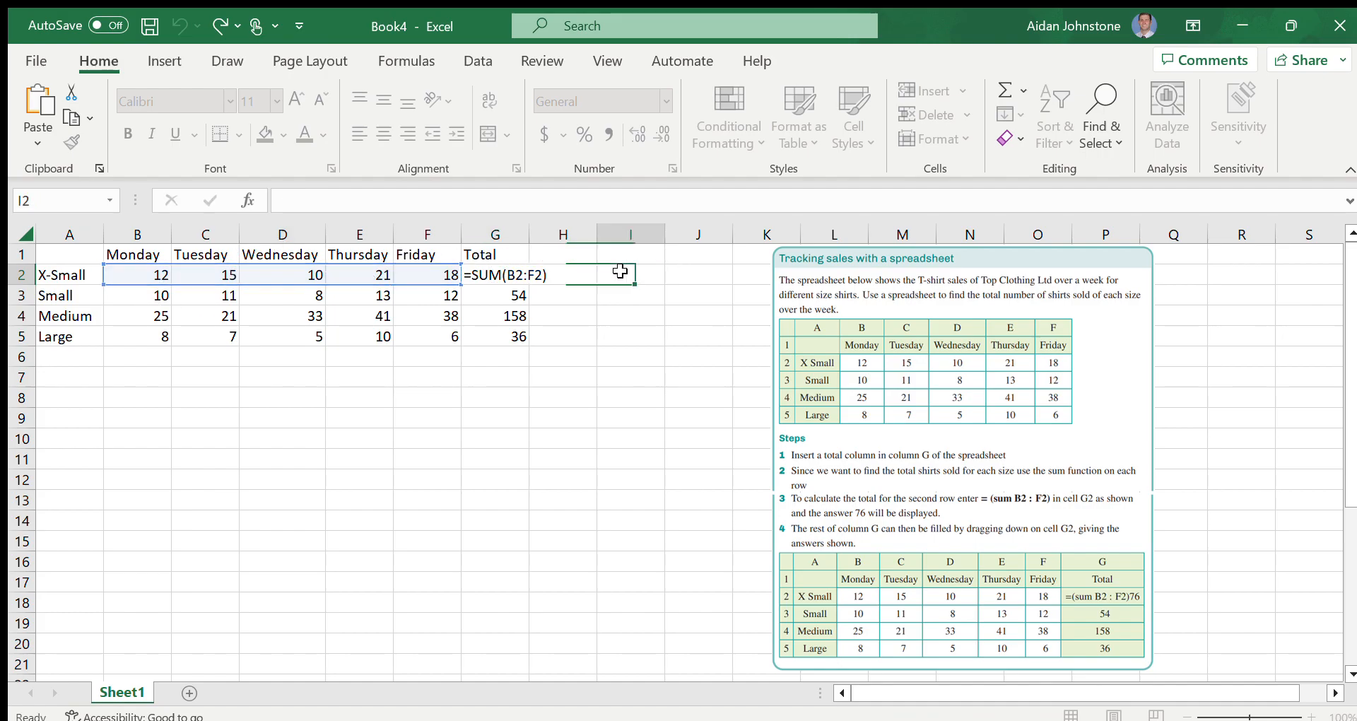
double_click(504, 297)
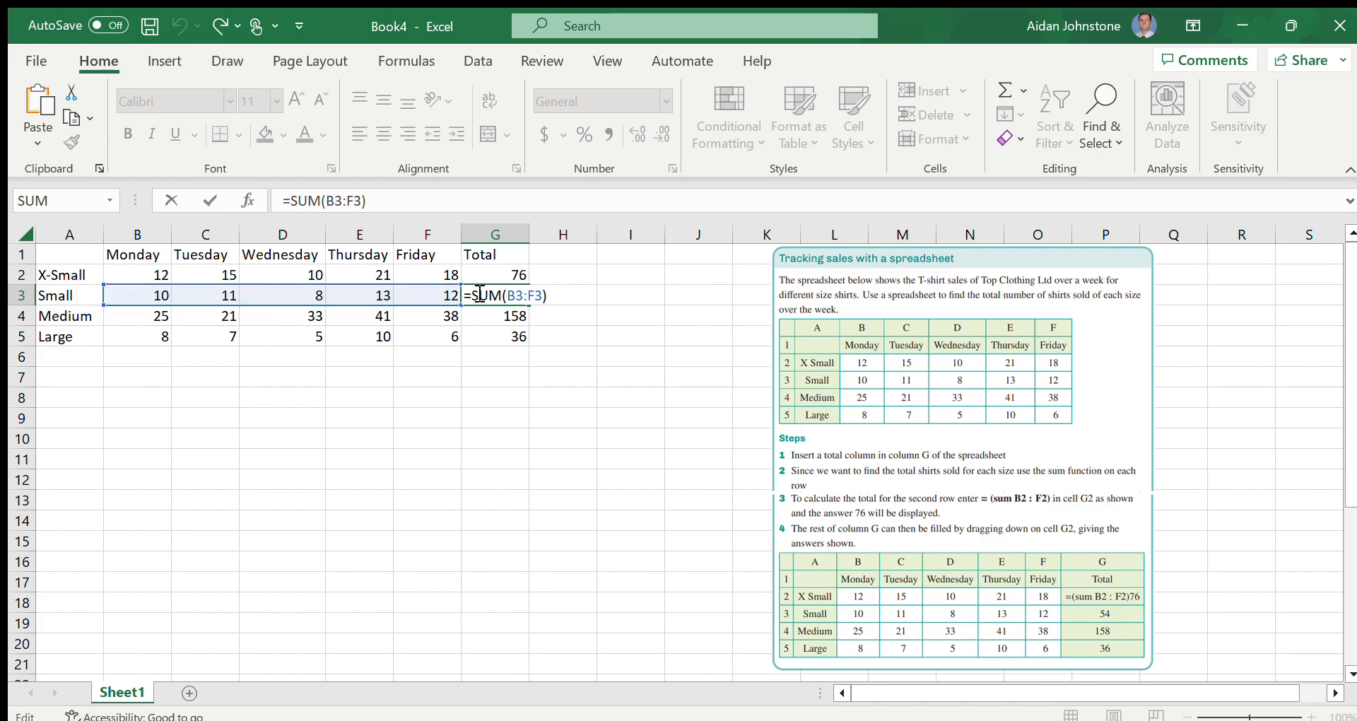
double_click(495, 340)
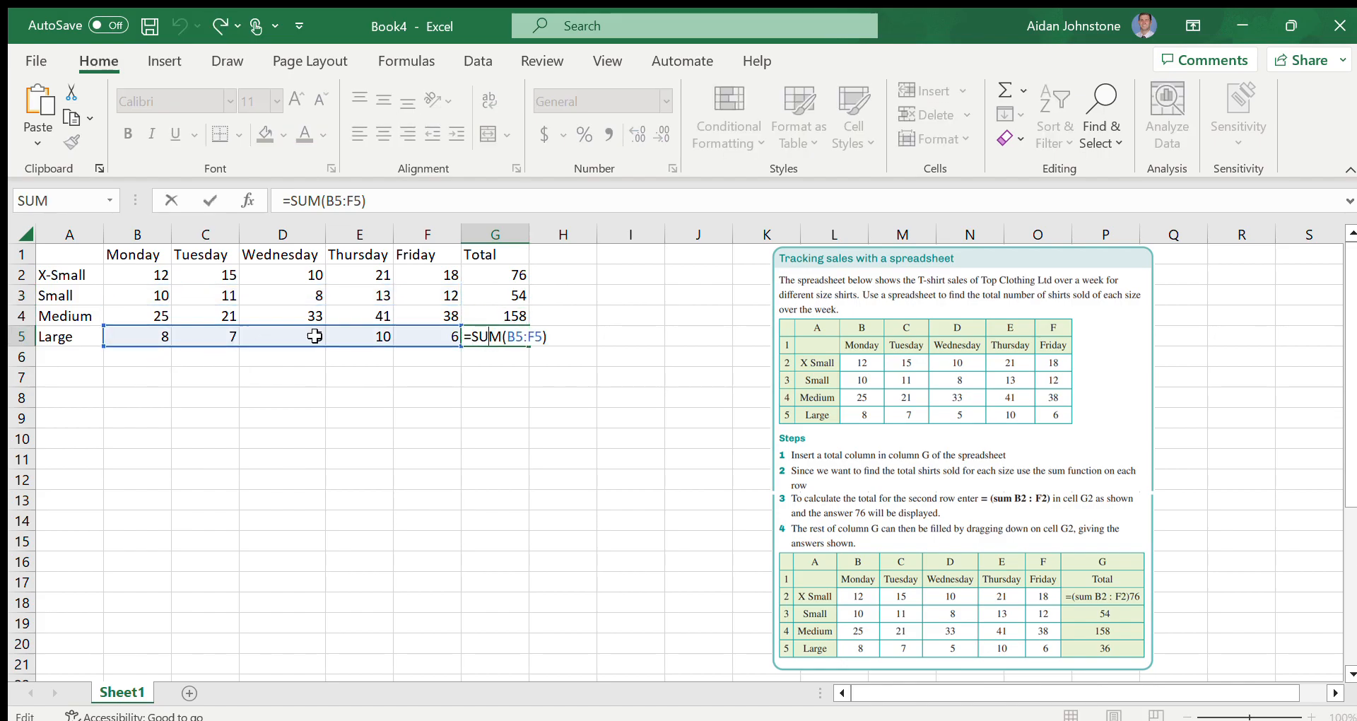
left_click(424, 379)
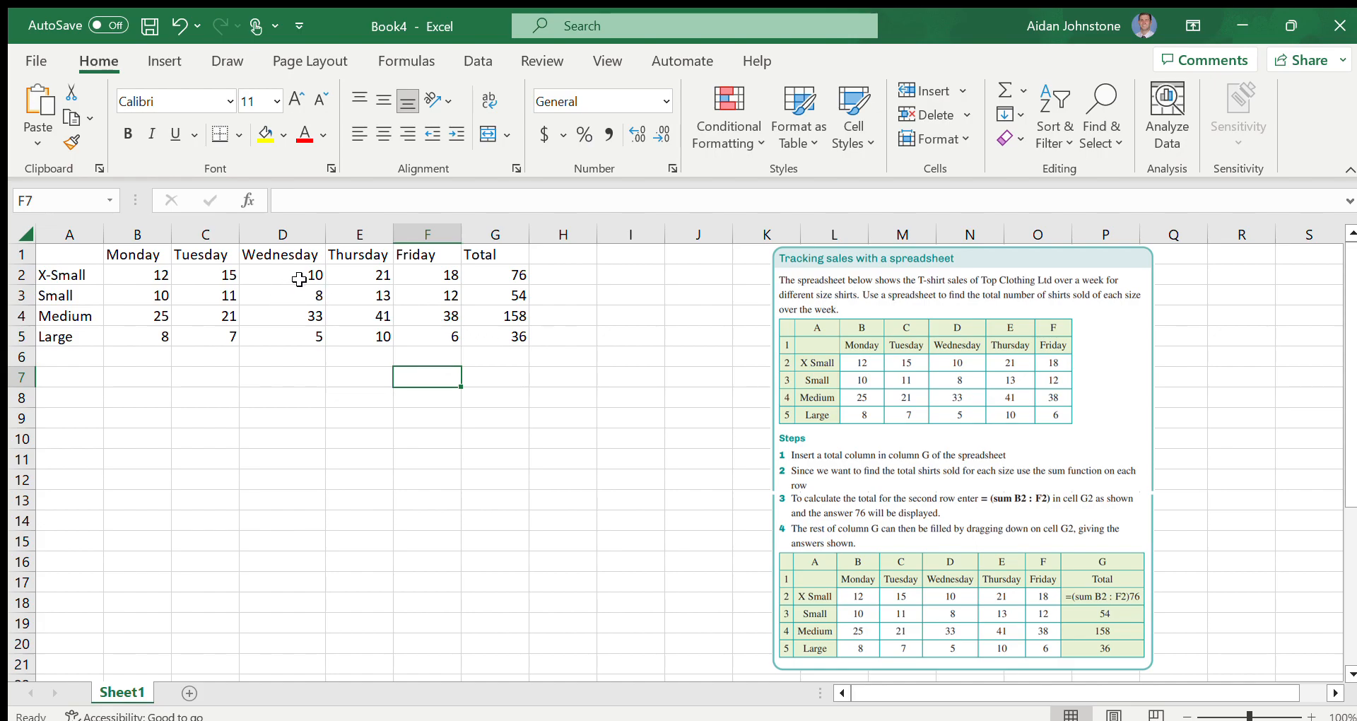
Add the heading Average in cell H1, beside the Total column
left_click(560, 256)
type("Average")
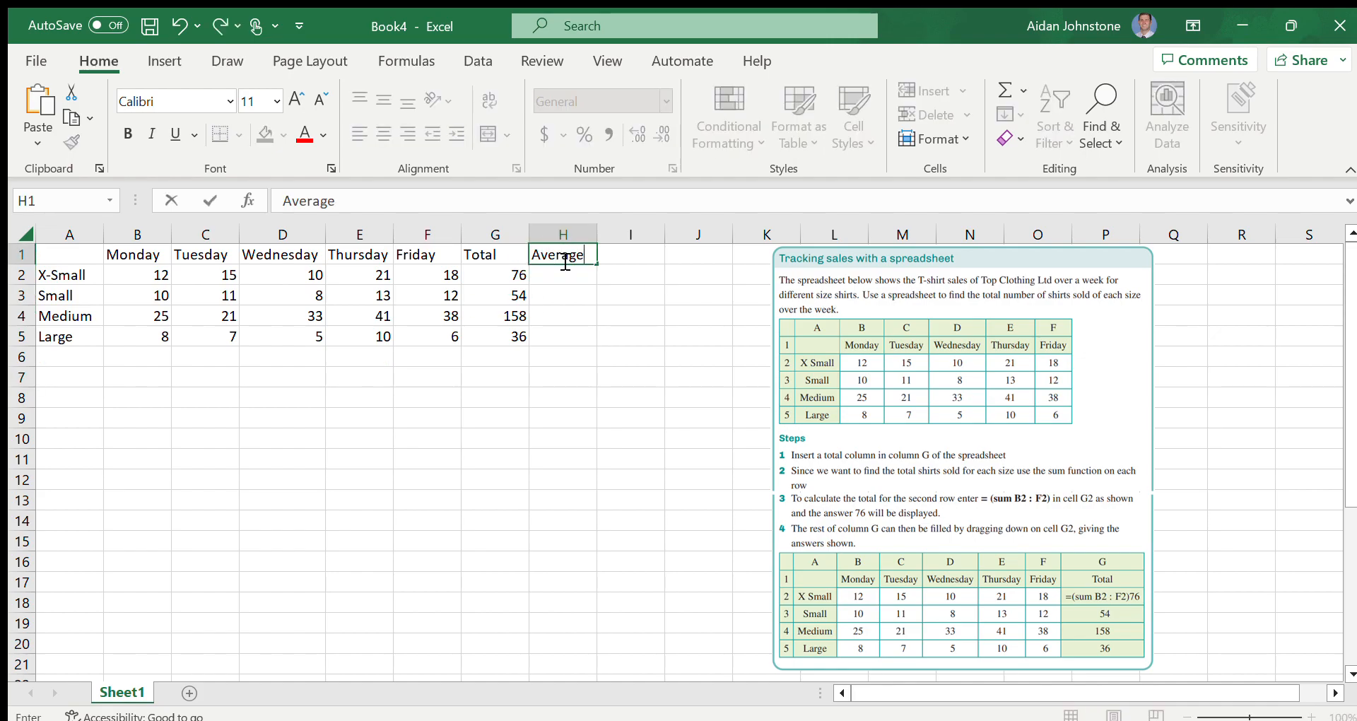
key("Return")
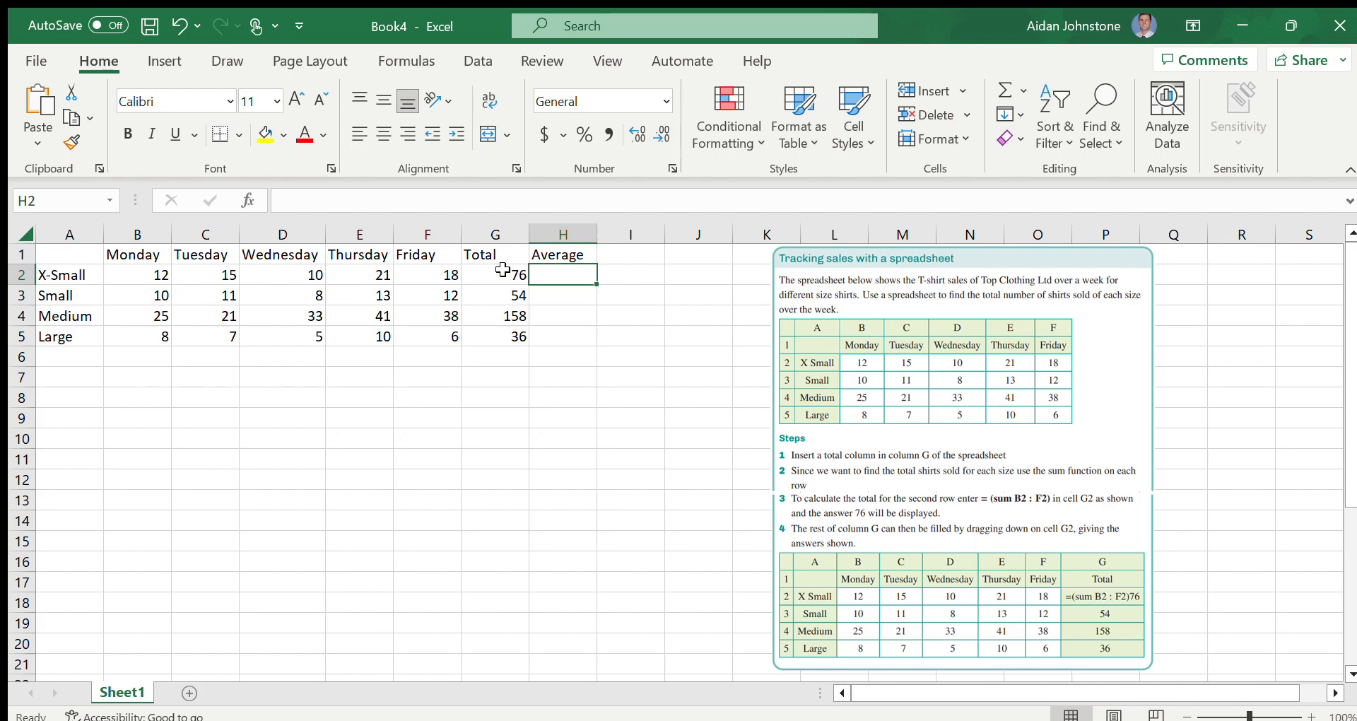
Calculate the X-Small daily average in cell H2 with the formula =AVERAGE(B2:F2)
double_click(550, 277)
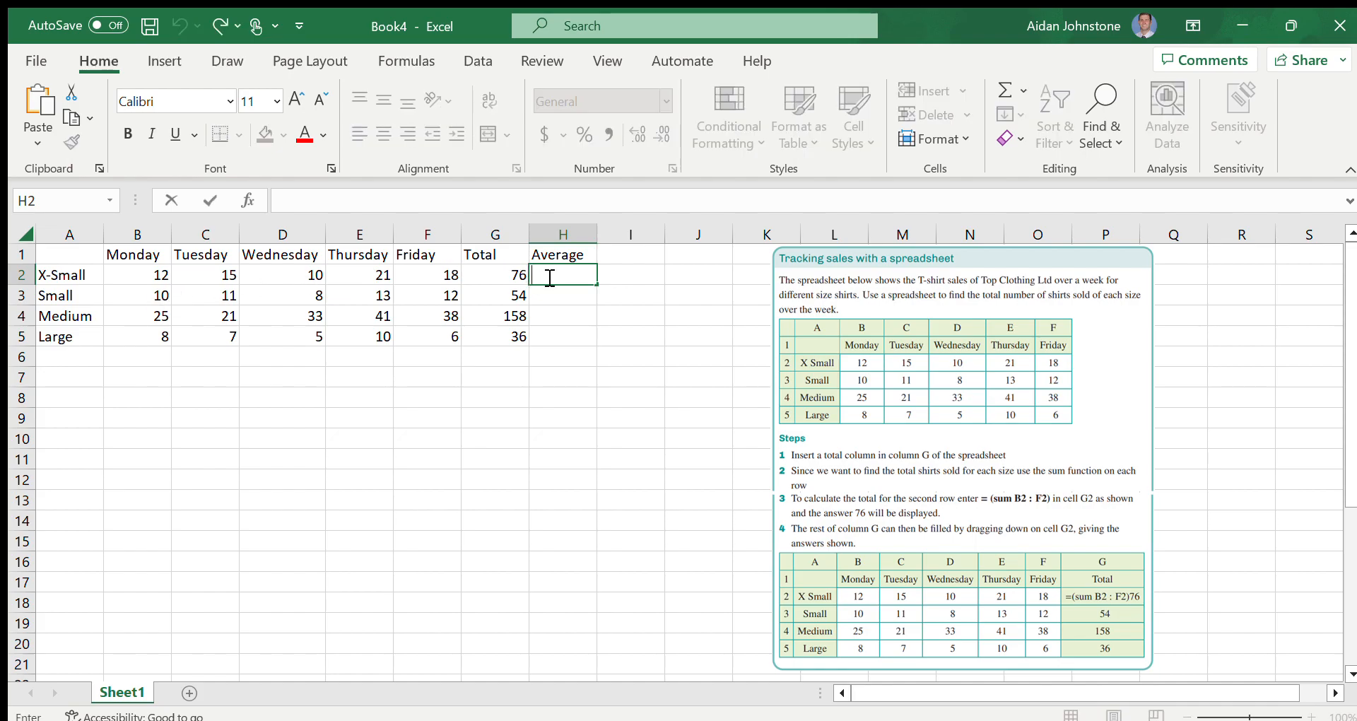
type("=a")
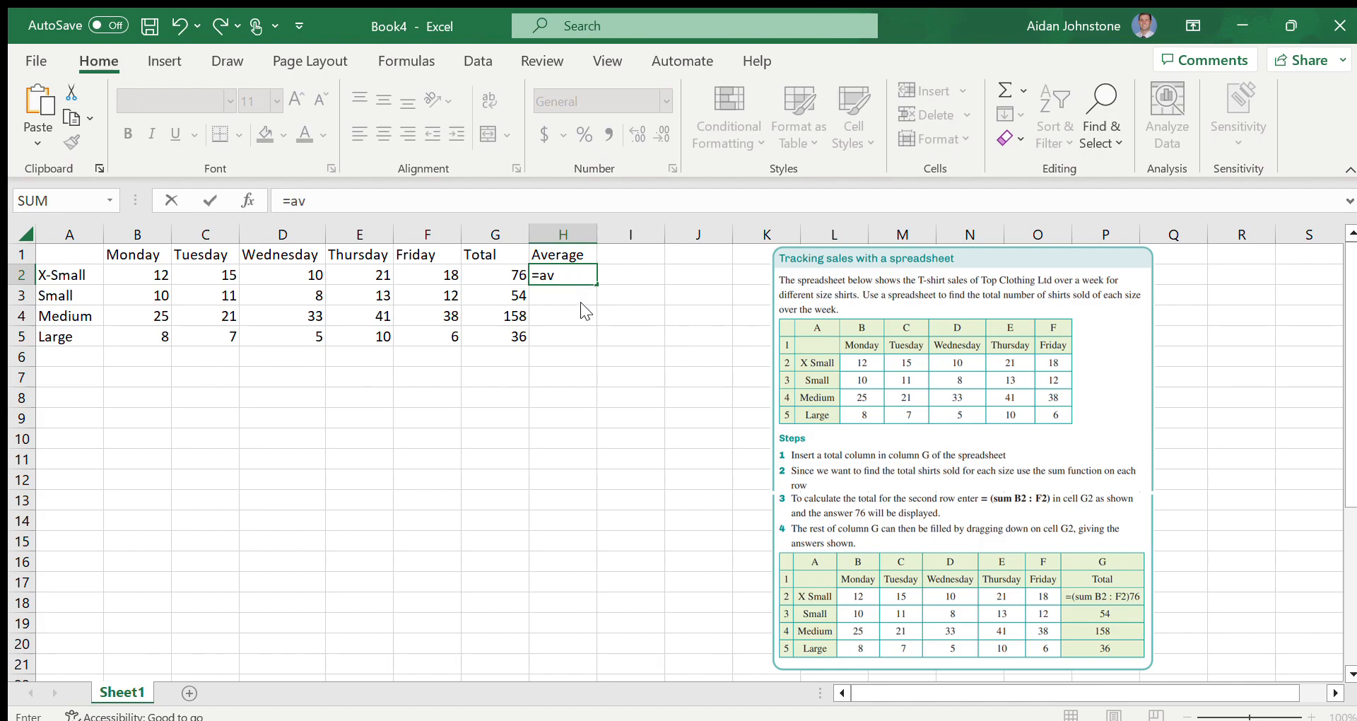
type("v")
key("Tab")
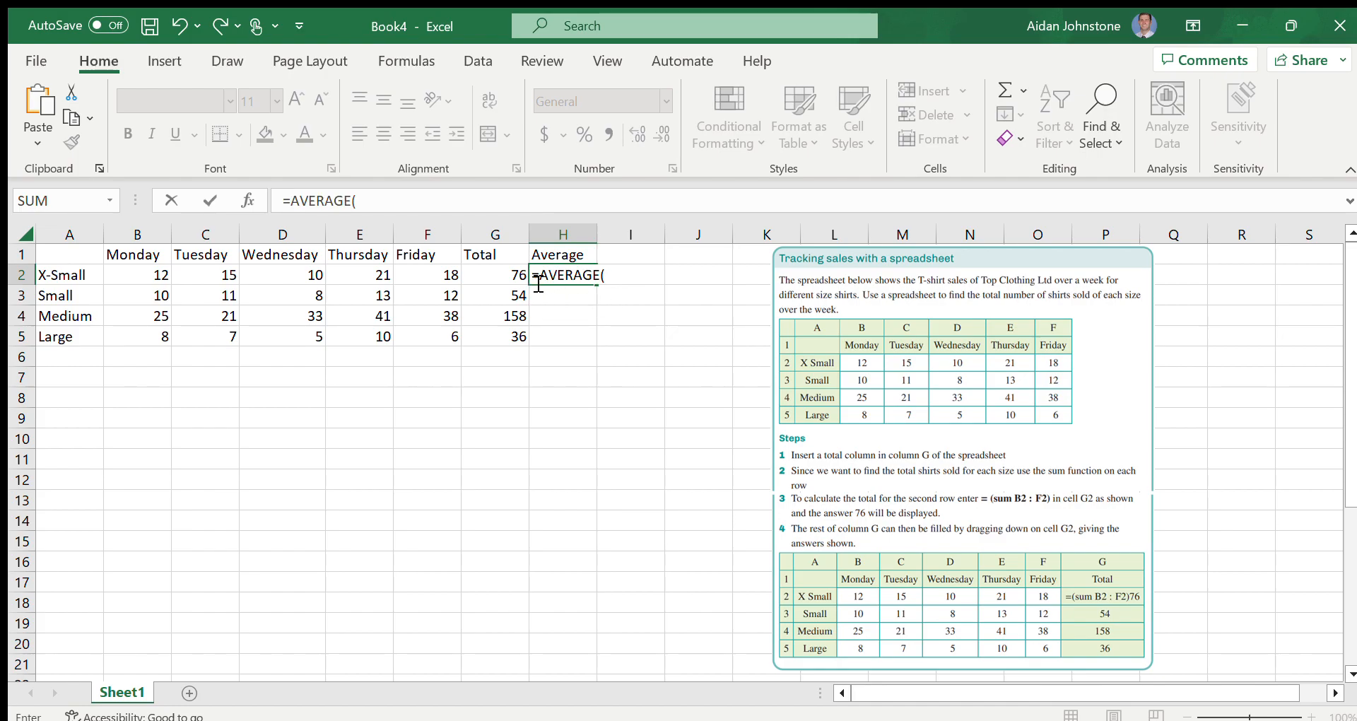
left_click(153, 273)
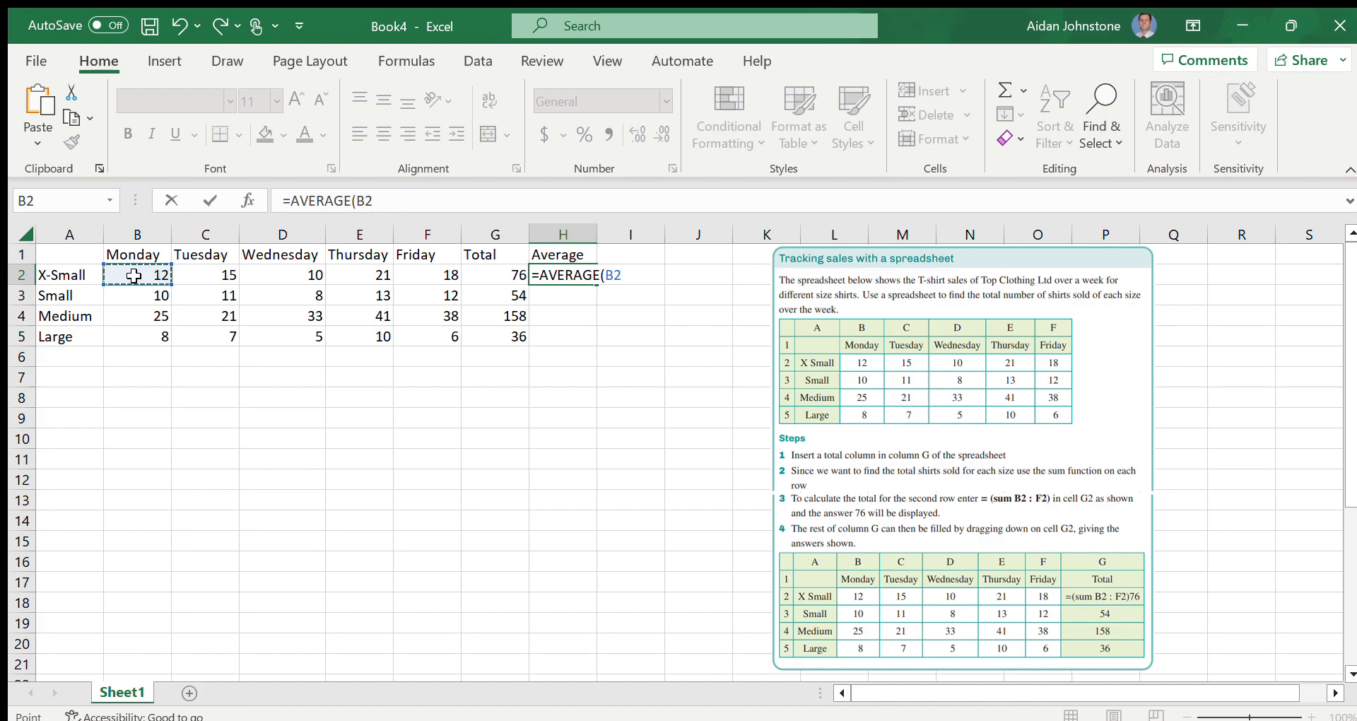
left_click_drag(154, 273, 401, 270)
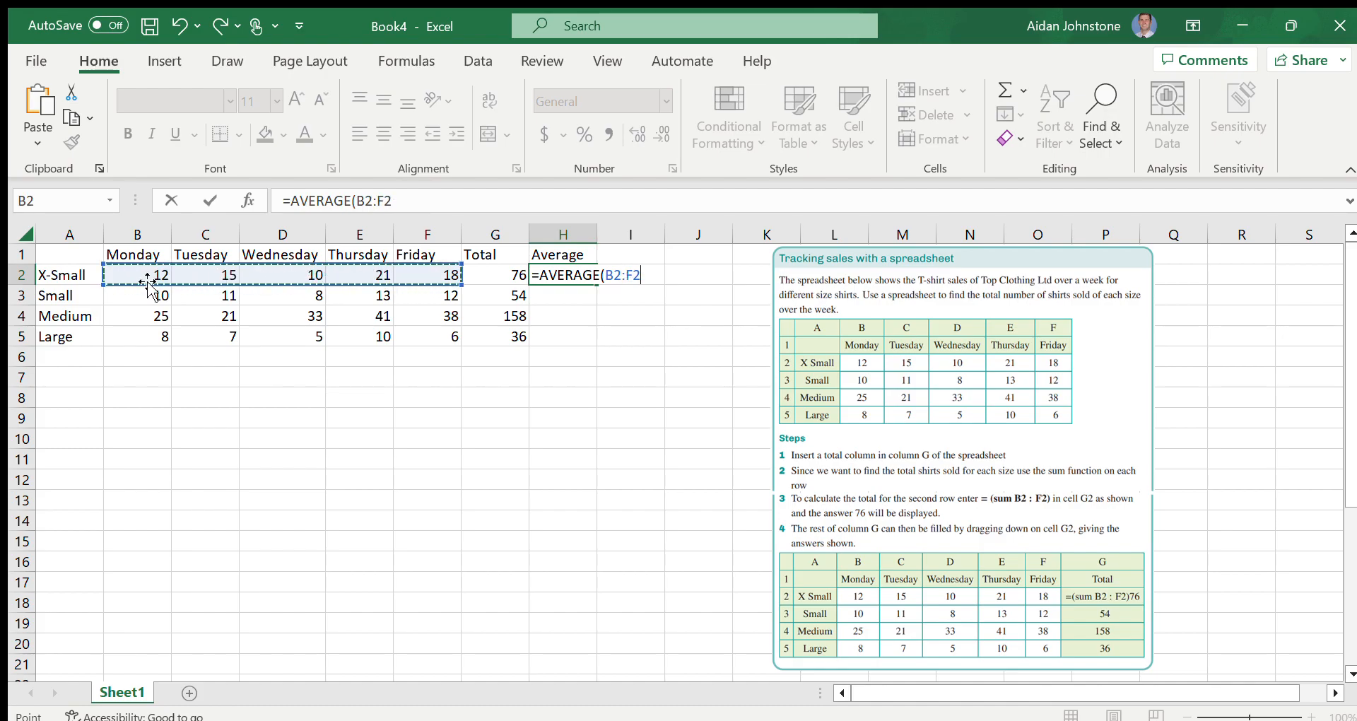
type(")")
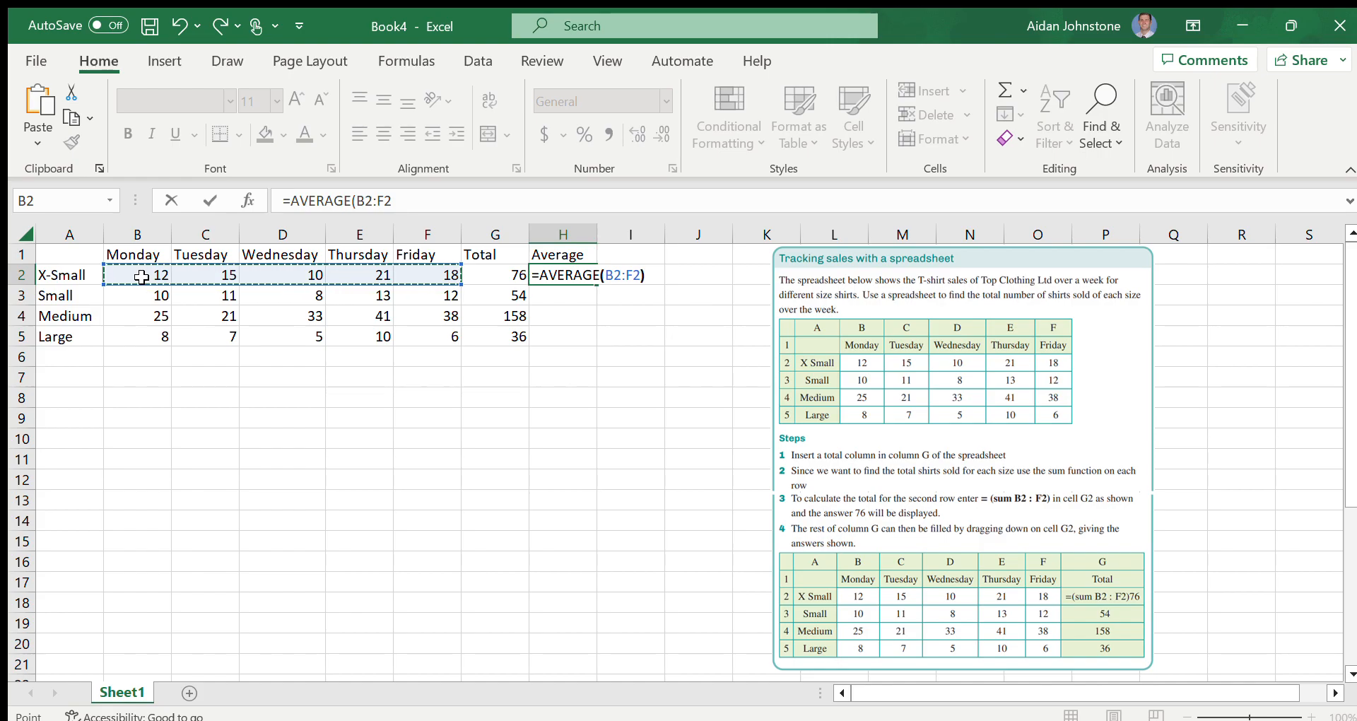
key("Return")
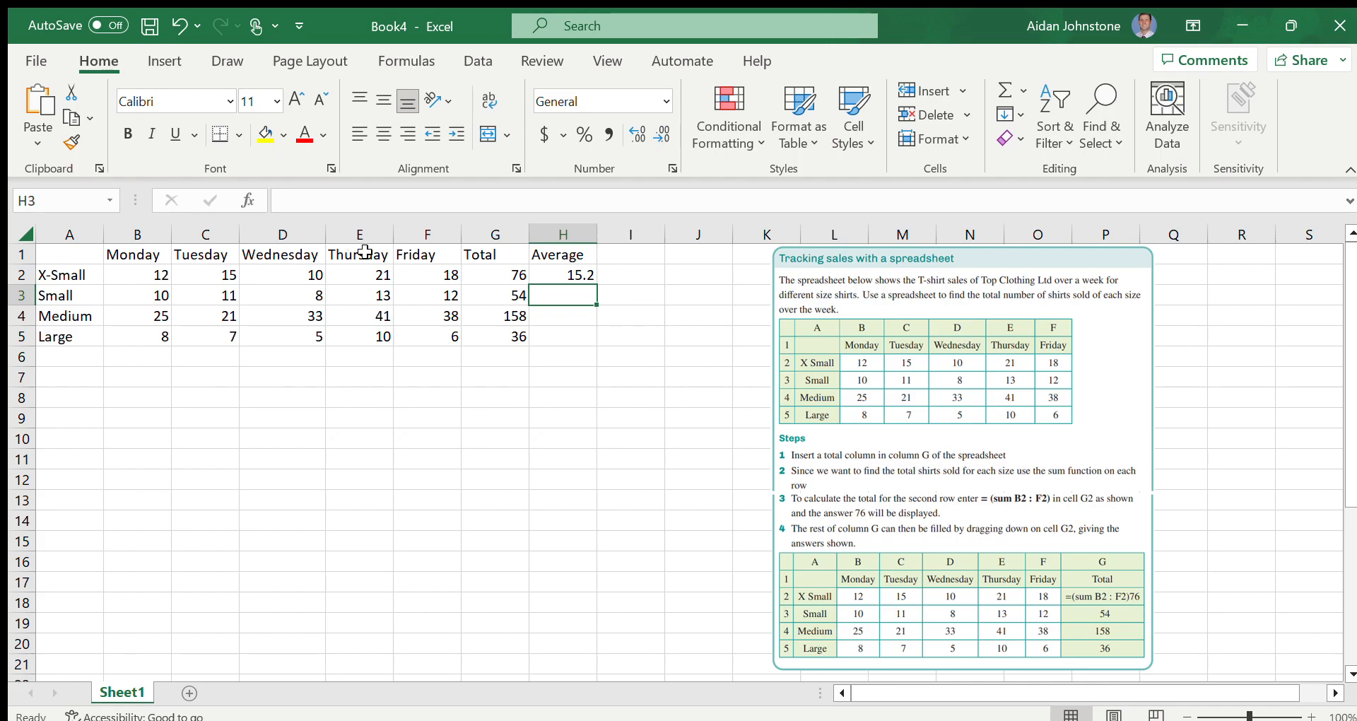
Copy the average formula from H2 down through H5 to cover the Small, Medium and Large rows
left_click(574, 276)
left_click_drag(597, 284, 602, 342)
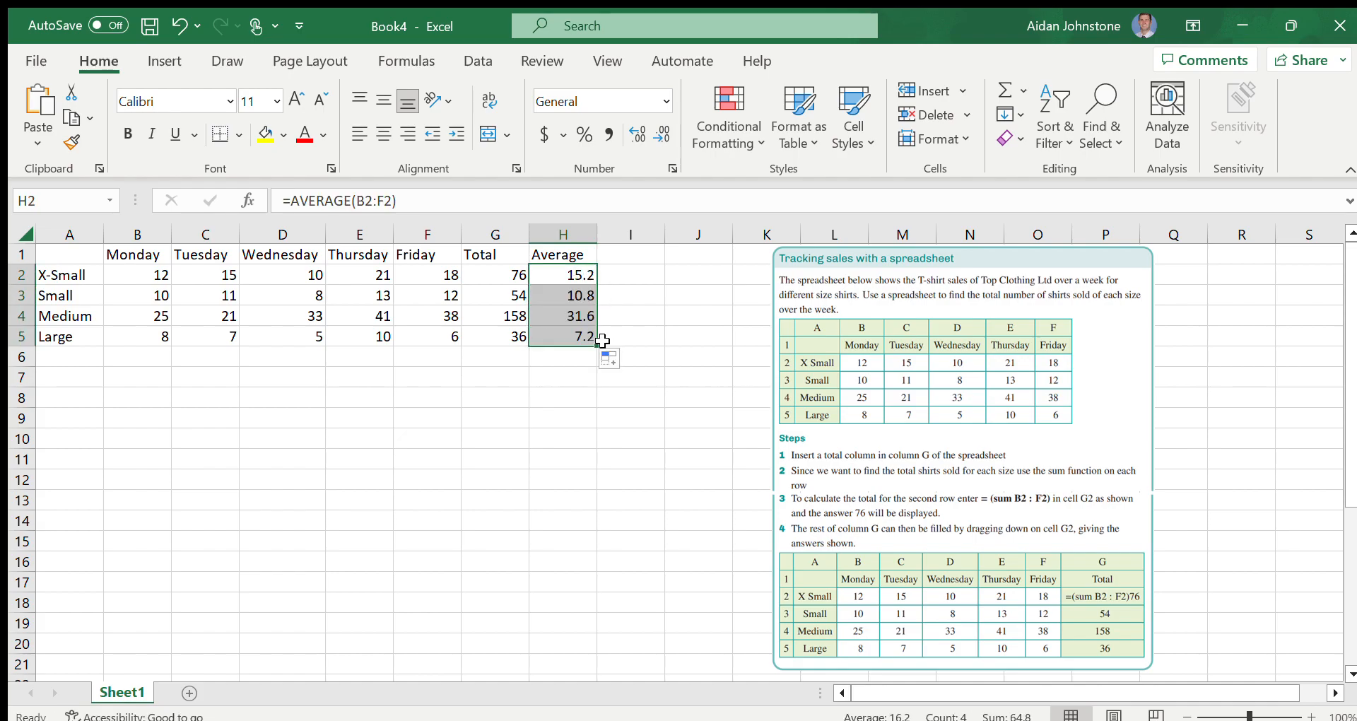
left_click(636, 316)
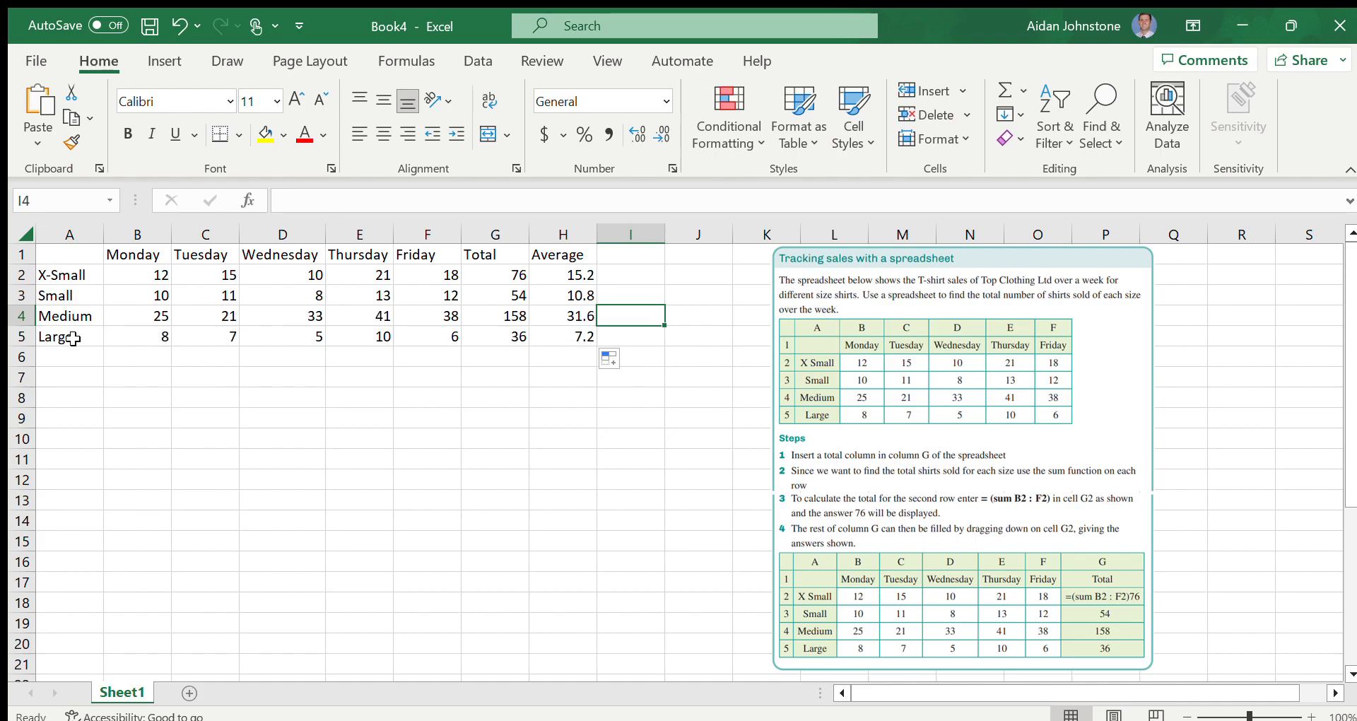
Inspect the average formulas in H5 and H3 to check which cells each one covers
double_click(558, 337)
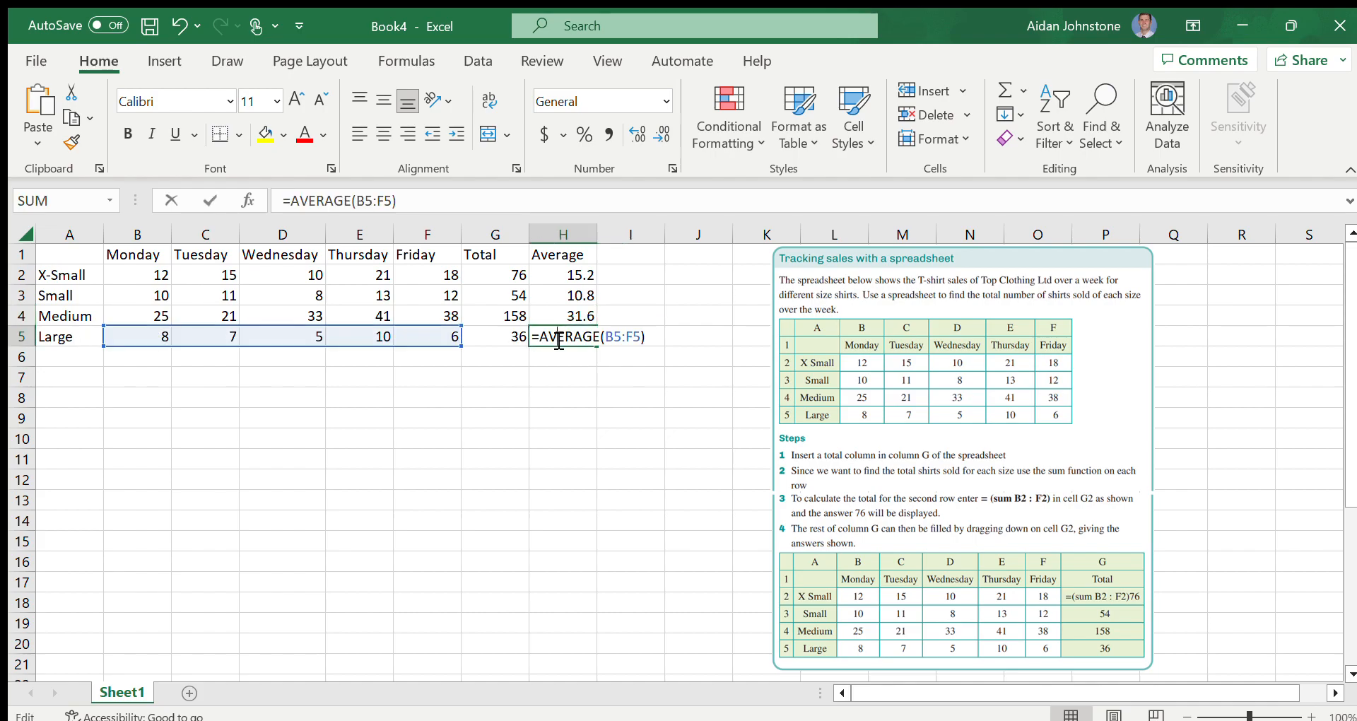
left_click(555, 297)
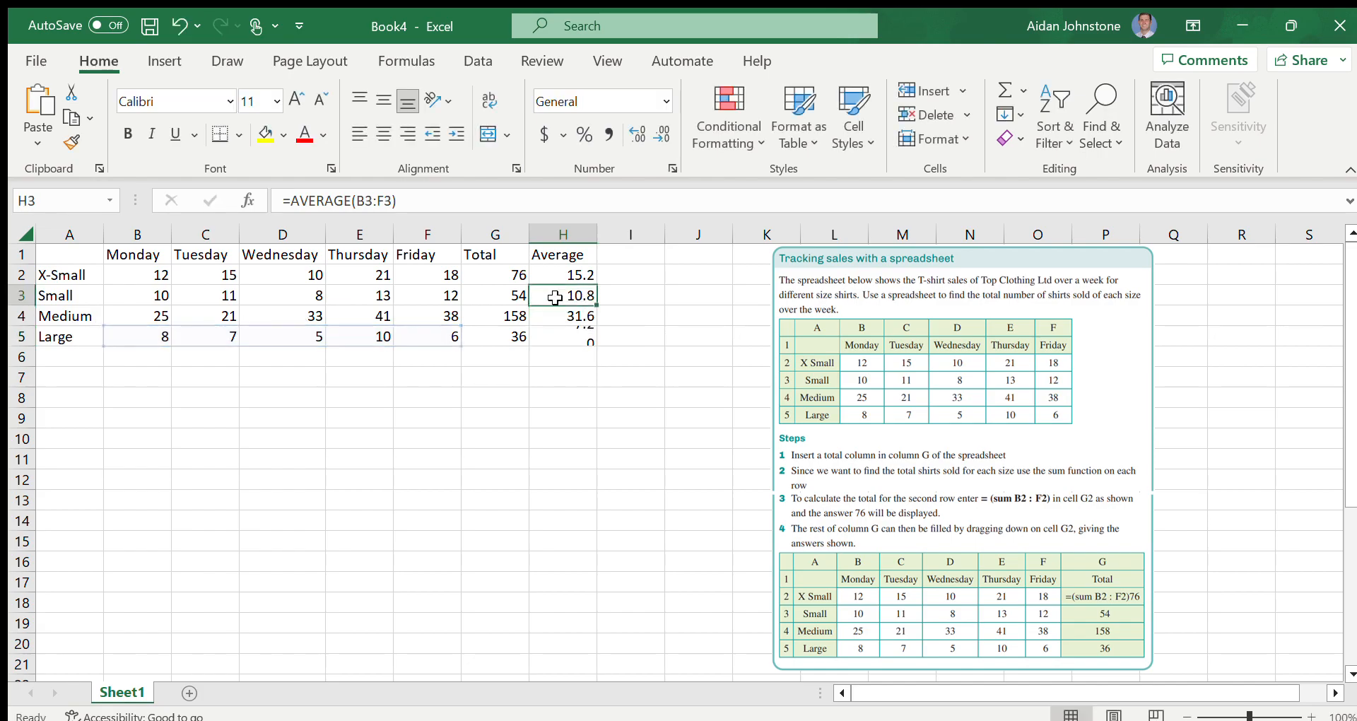
double_click(555, 298)
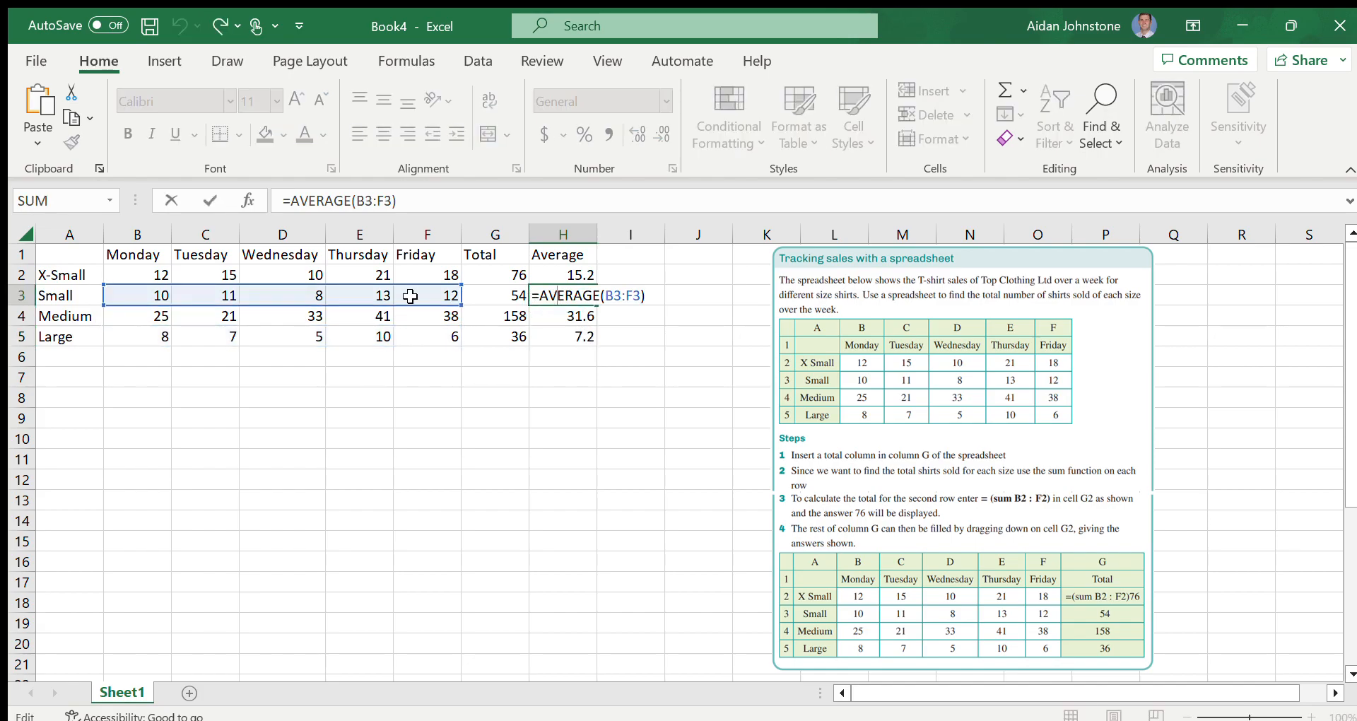
left_click(540, 370)
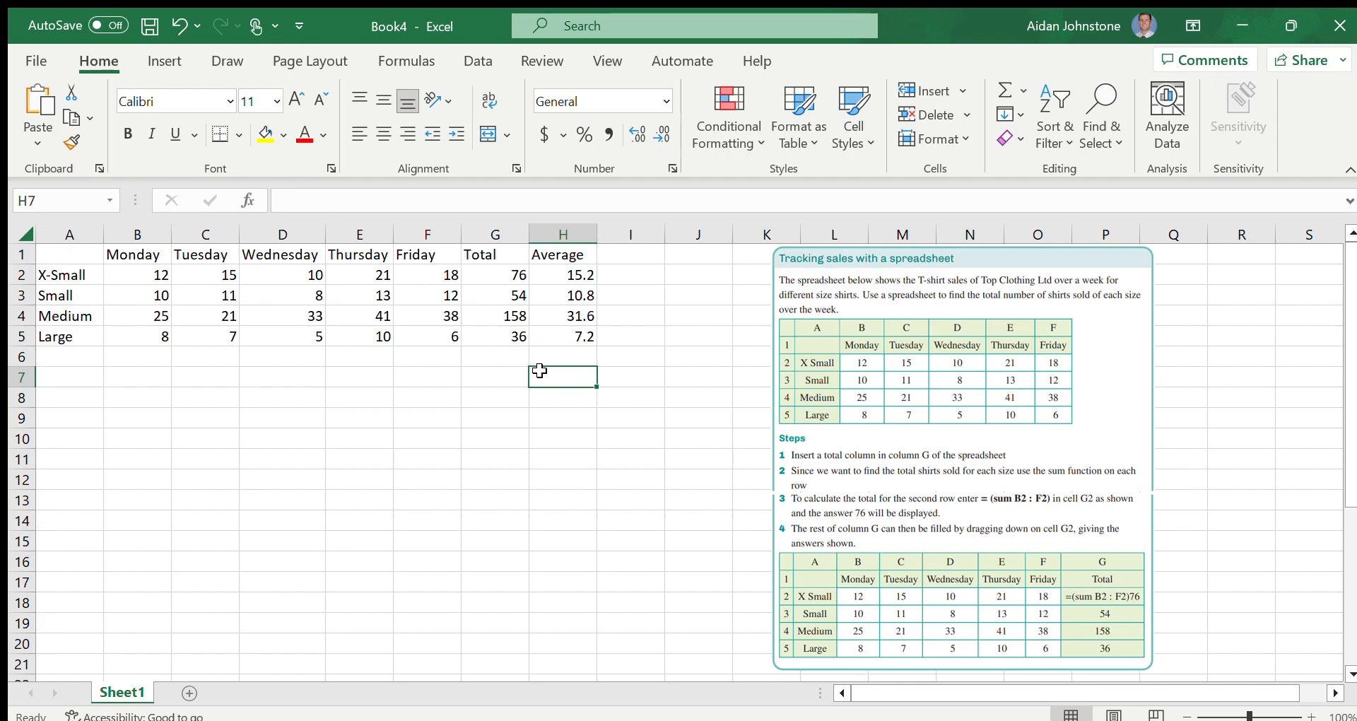
Make the headings in row 1 and the size labels in A2 to A5 bold
left_click(553, 252)
left_click_drag(553, 252, 85, 249)
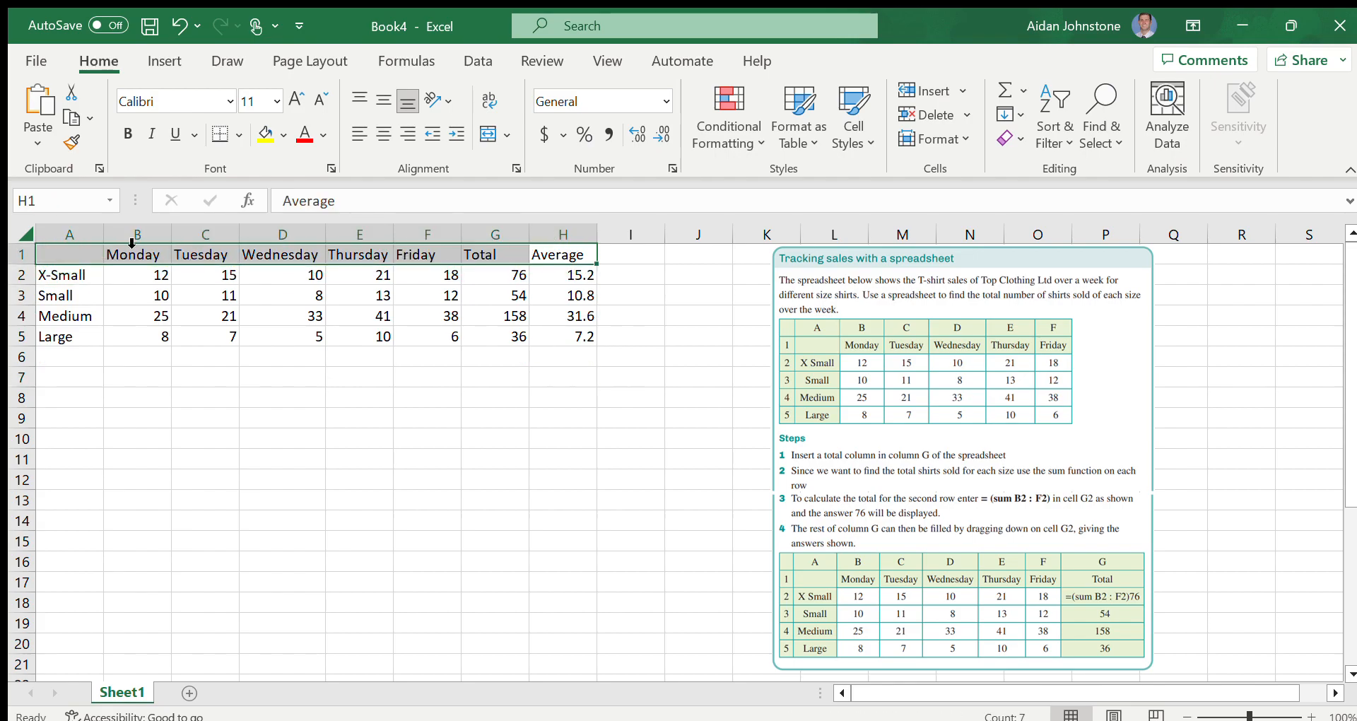
left_click(121, 130)
left_click_drag(60, 336, 67, 279)
left_click(127, 134)
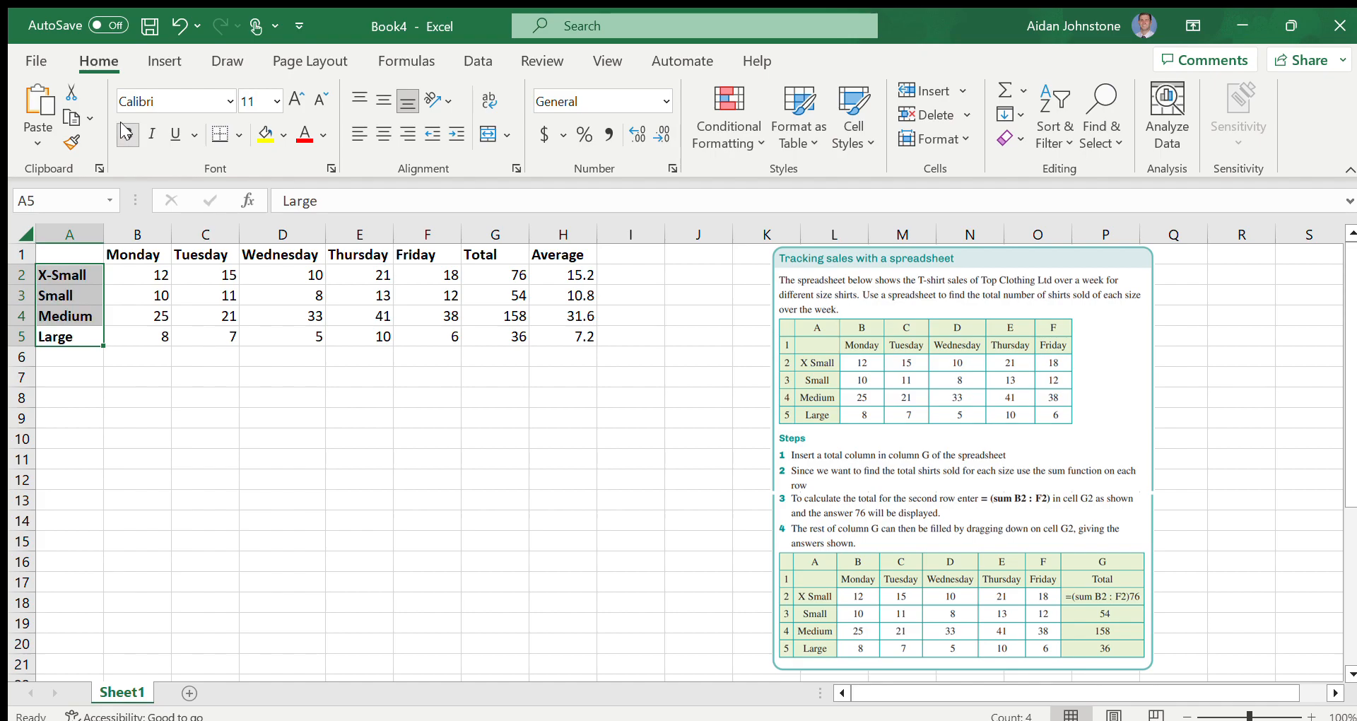
left_click(172, 405)
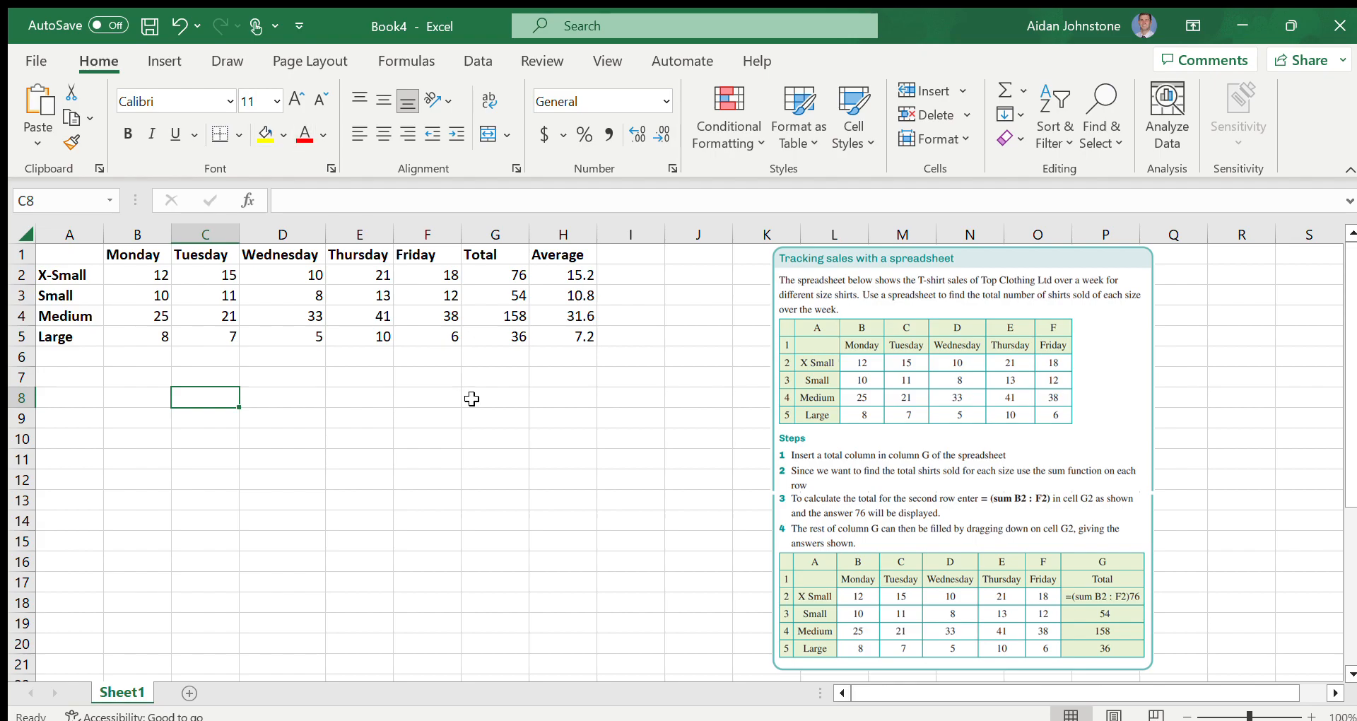
left_click(623, 364)
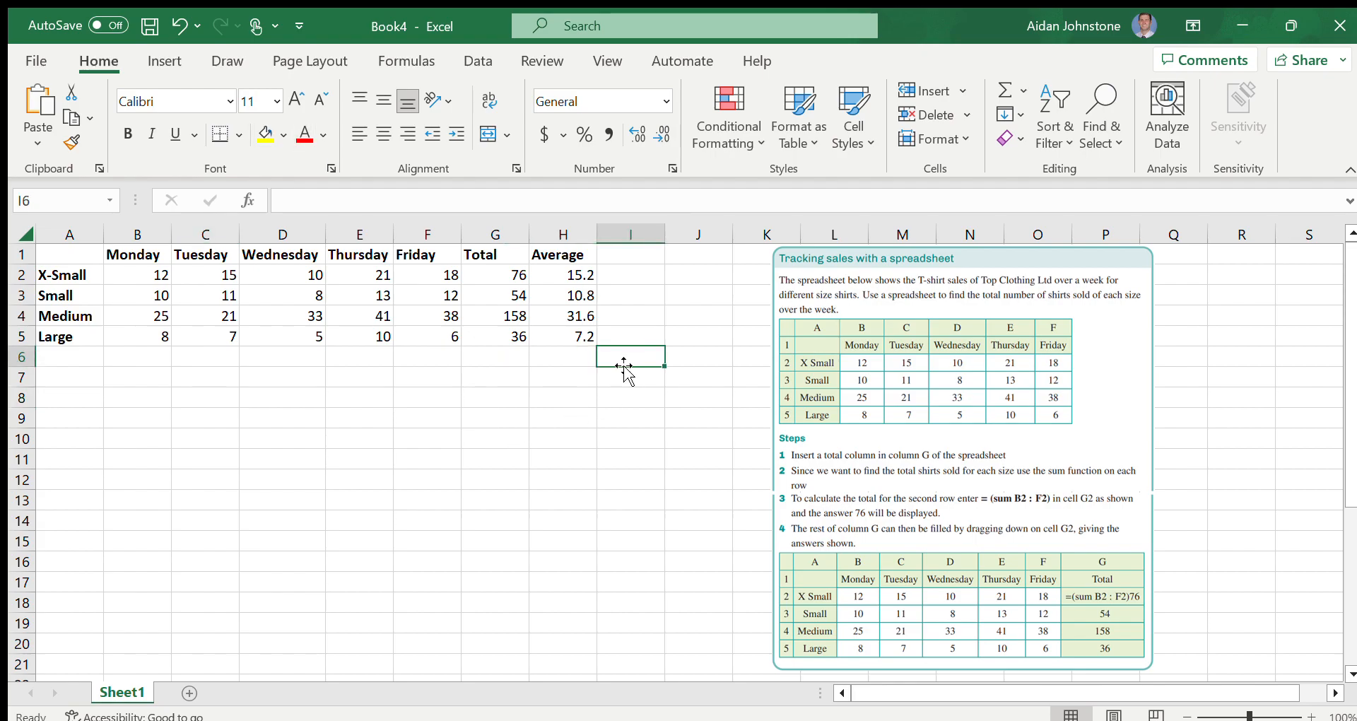